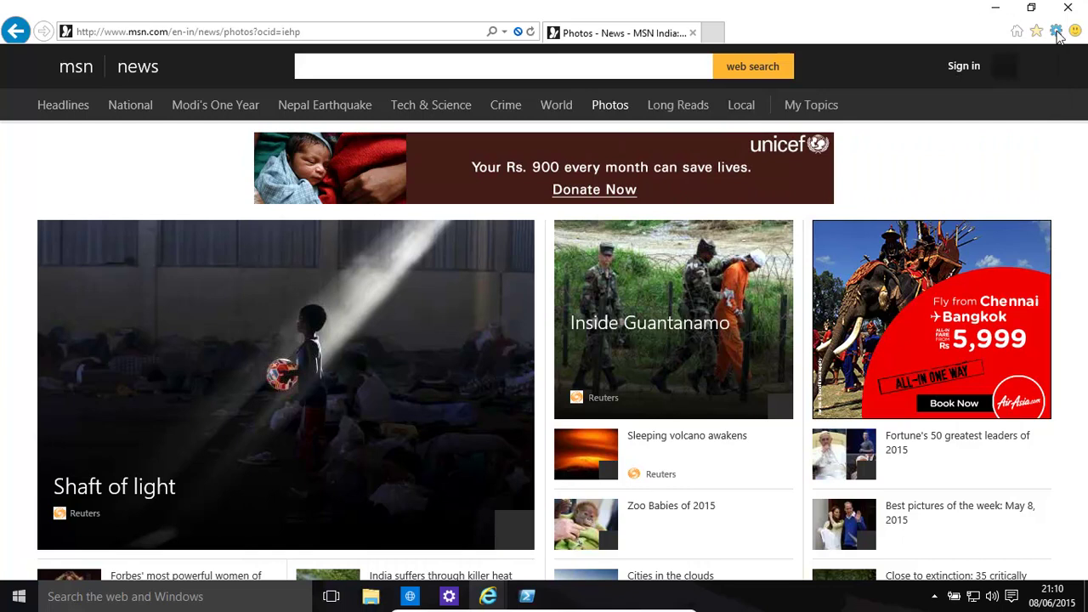
- Review the data categories offered for deleting the browsing history, and dismiss the dialog without deleting anything
{"action": "left_click", "coordinate": [1056, 31]}
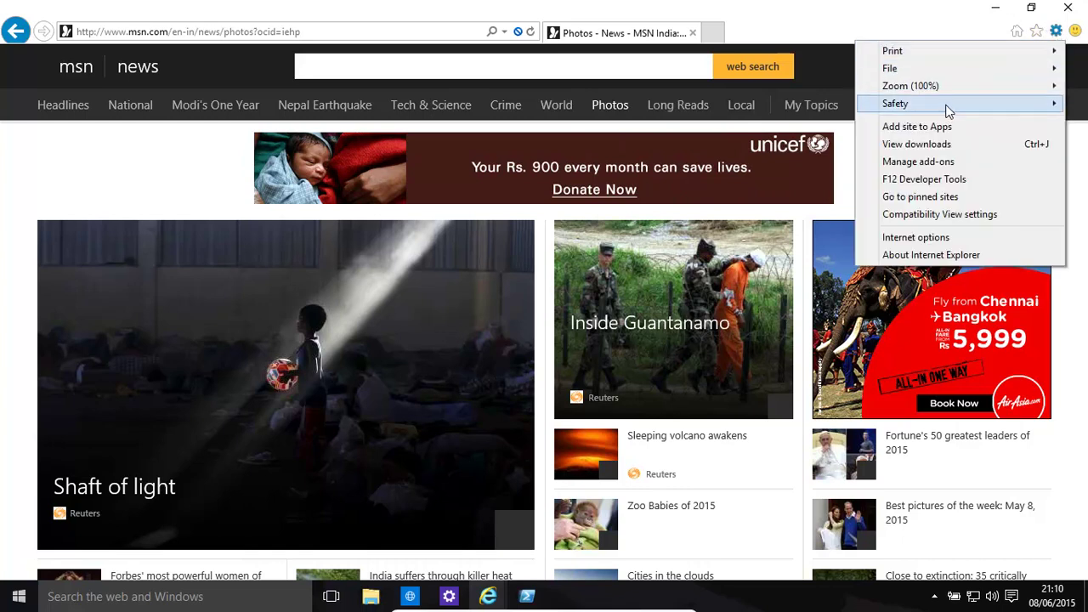
{"action": "mouse_move", "coordinate": [946, 110]}
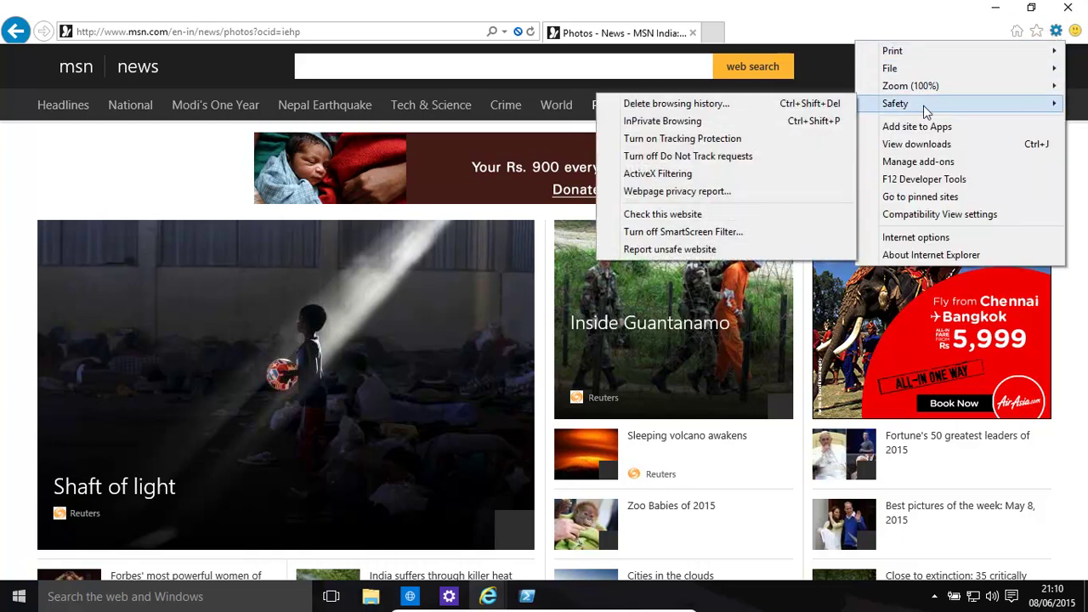
{"action": "left_click", "coordinate": [731, 105]}
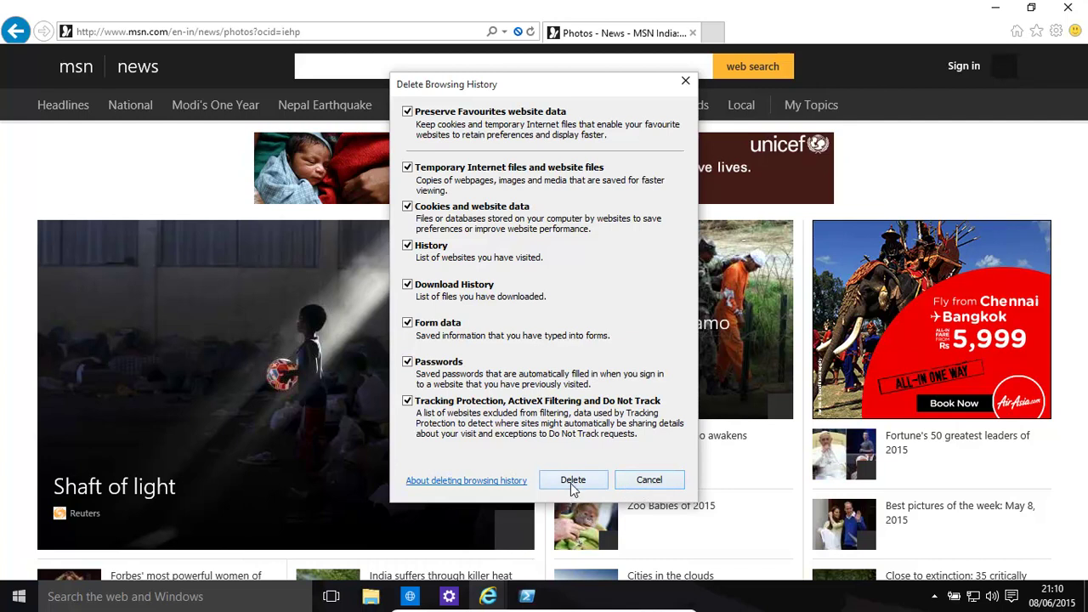
{"action": "left_click", "coordinate": [648, 480]}
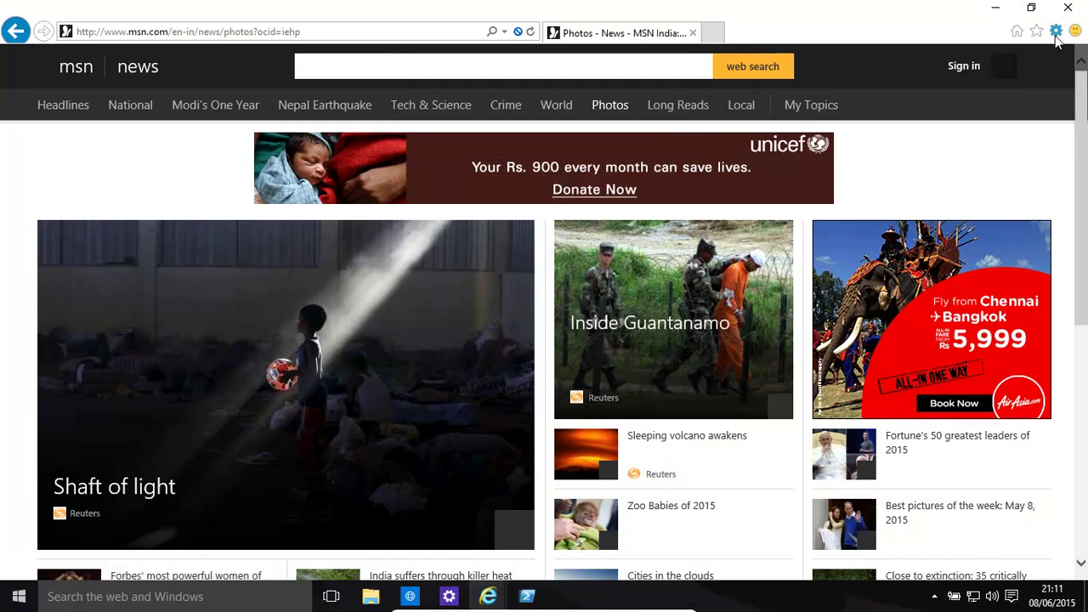
- Open an InPrivate Browsing window to view its introduction page, and close that window
{"action": "left_click", "coordinate": [1056, 34]}
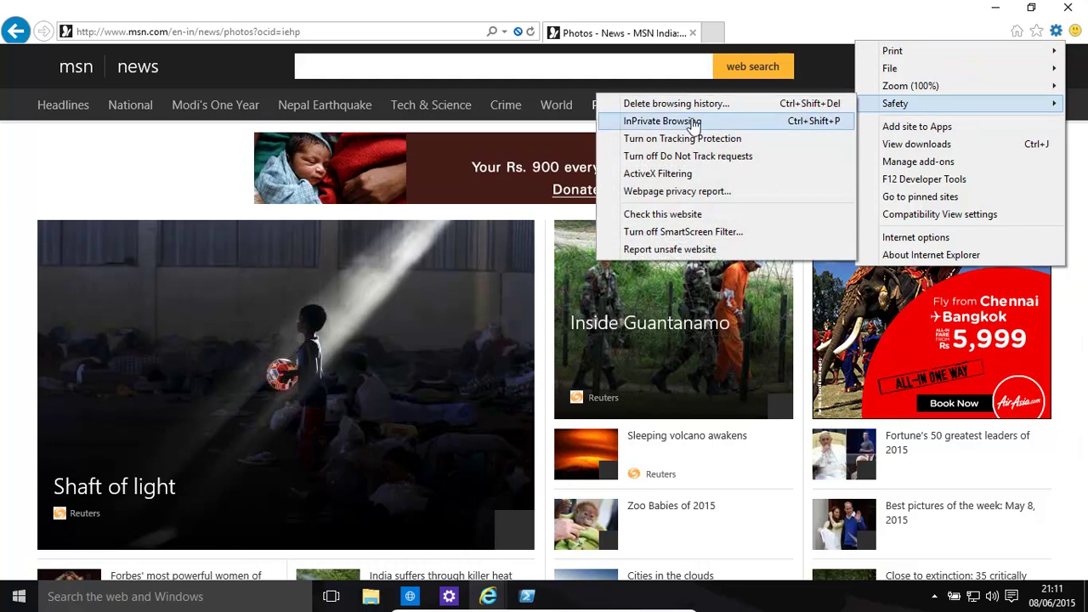
{"action": "left_click", "coordinate": [693, 124]}
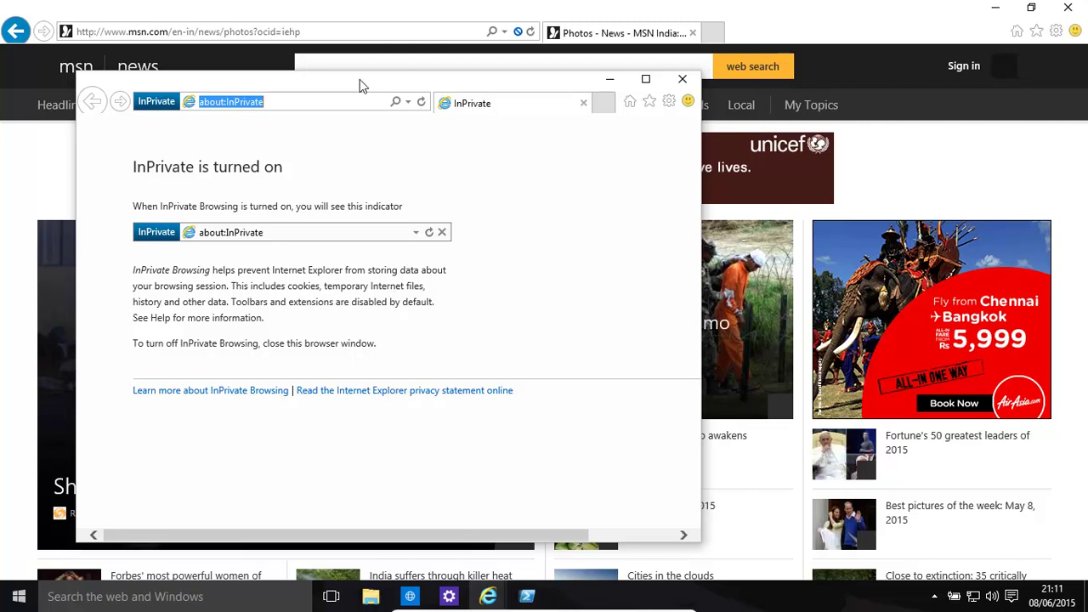
{"action": "left_click", "coordinate": [682, 80]}
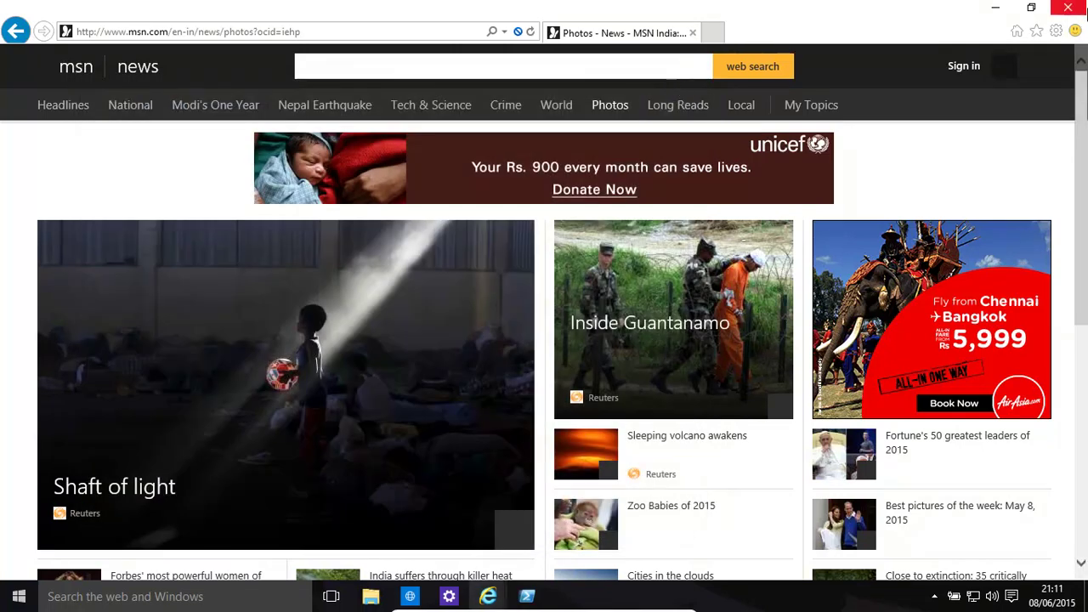
- View the Tracking Protection Lists in the Internet Explorer Gallery through the Tracking Protection option, and close the gallery window
{"action": "left_click", "coordinate": [1057, 33]}
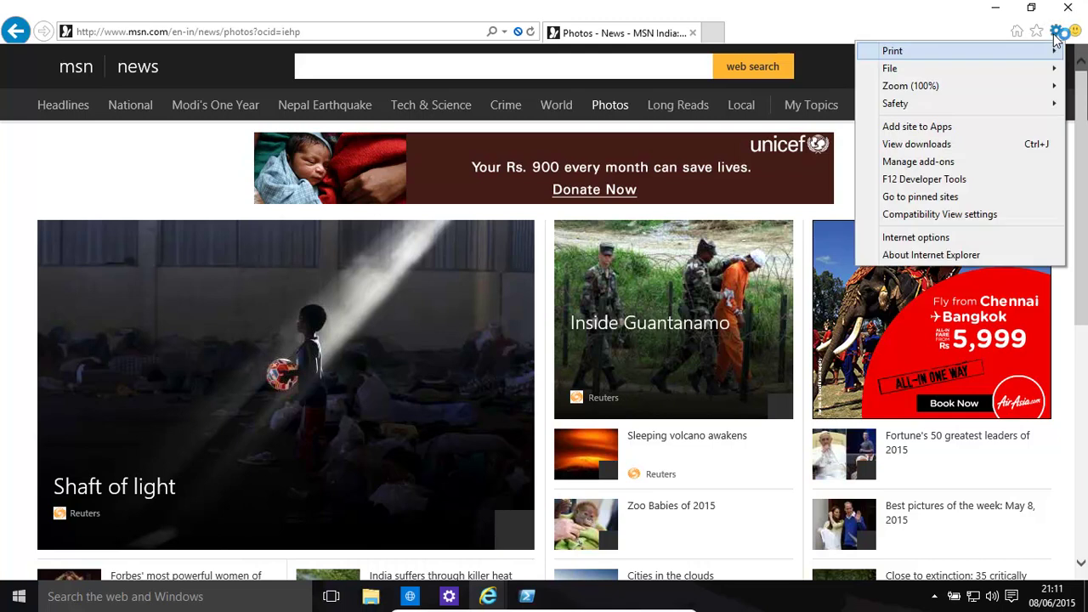
{"action": "mouse_move", "coordinate": [912, 109]}
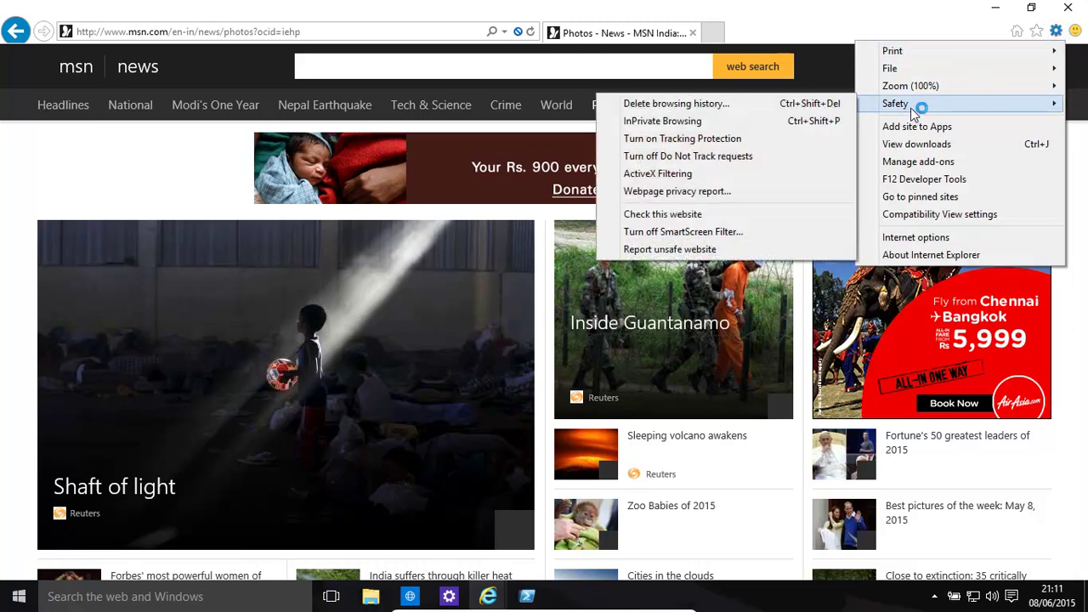
{"action": "left_click", "coordinate": [689, 140]}
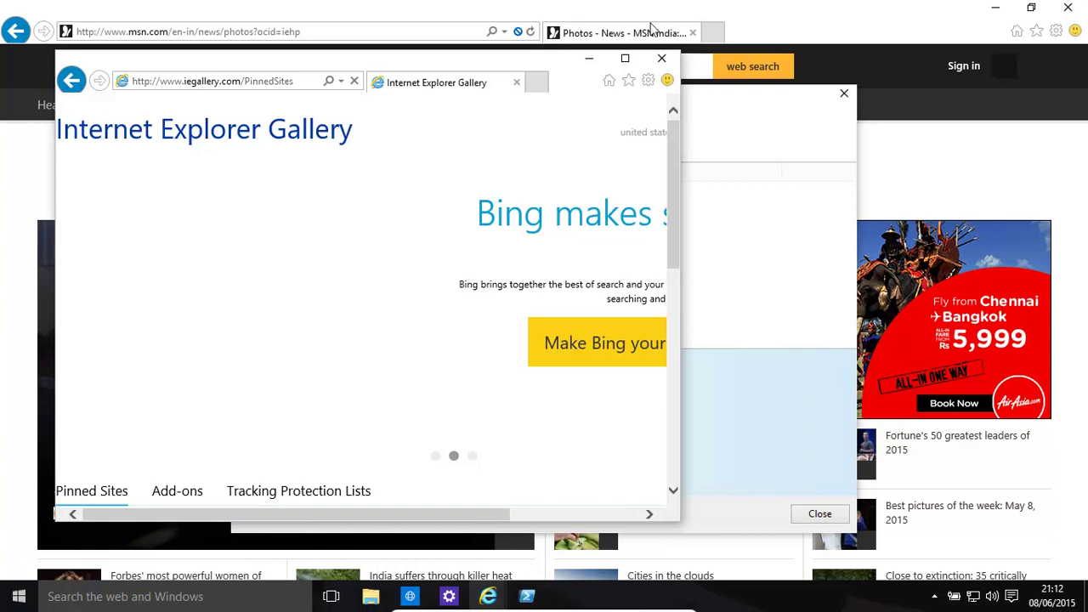
{"action": "left_click", "coordinate": [626, 59]}
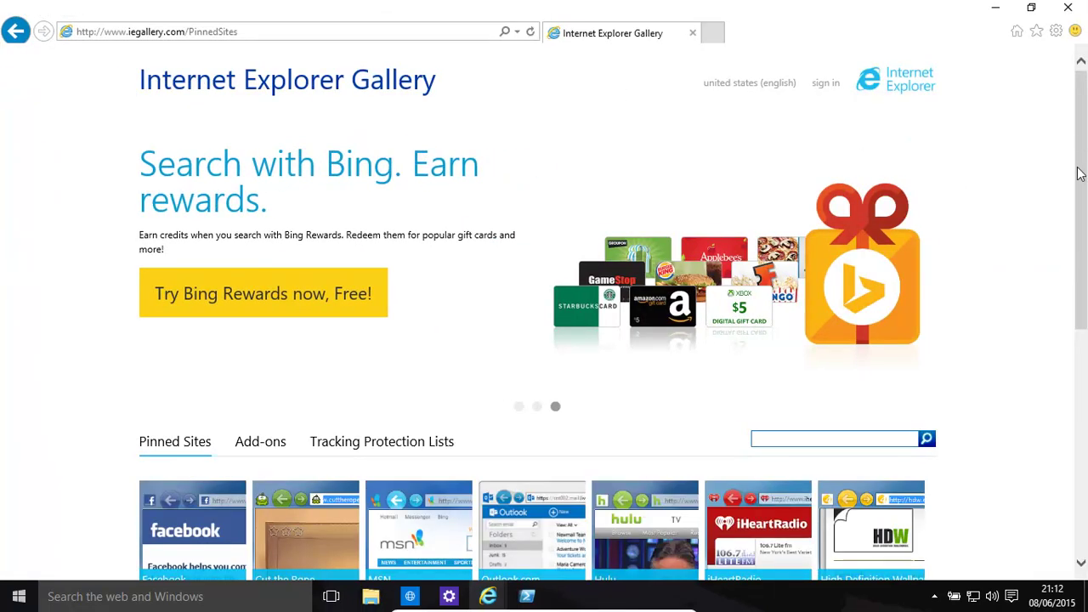
{"action": "left_click_drag", "start_coordinate": [1080, 150], "coordinate": [1075, 295]}
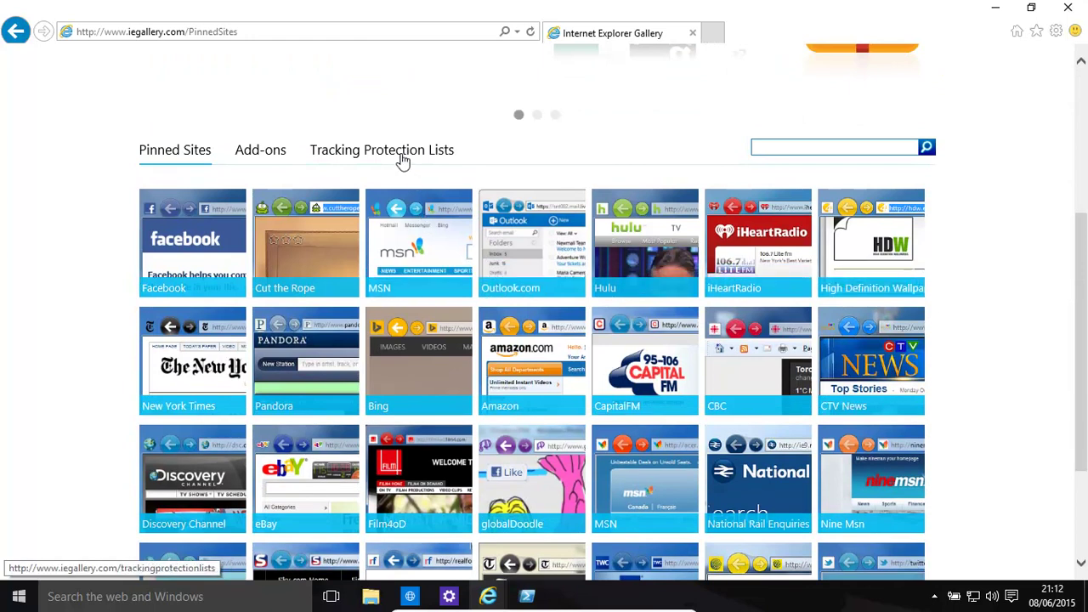
{"action": "left_click", "coordinate": [398, 165]}
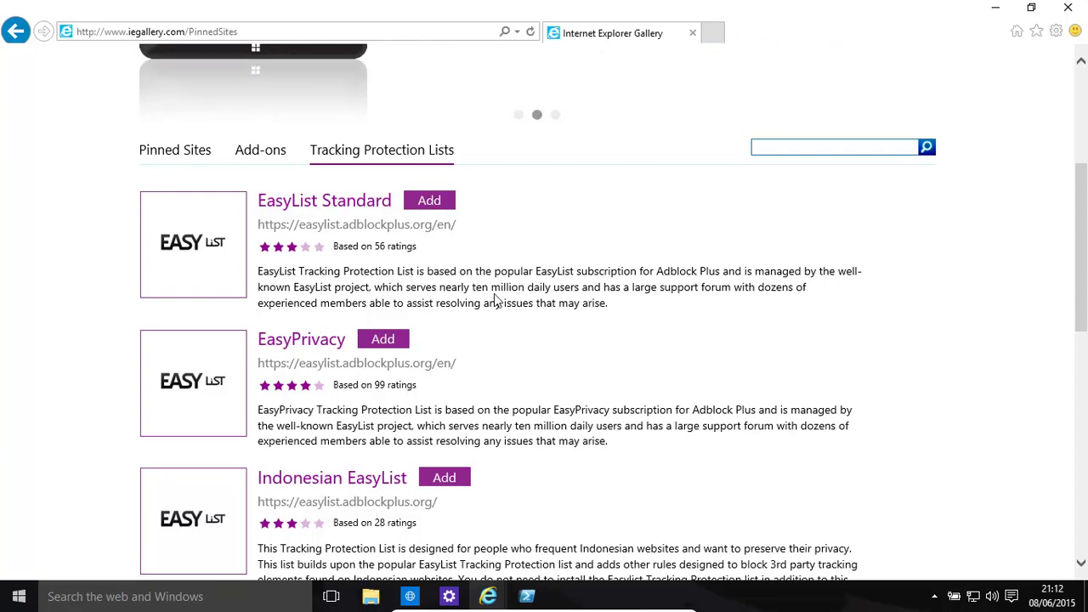
{"action": "left_click", "coordinate": [1070, 10]}
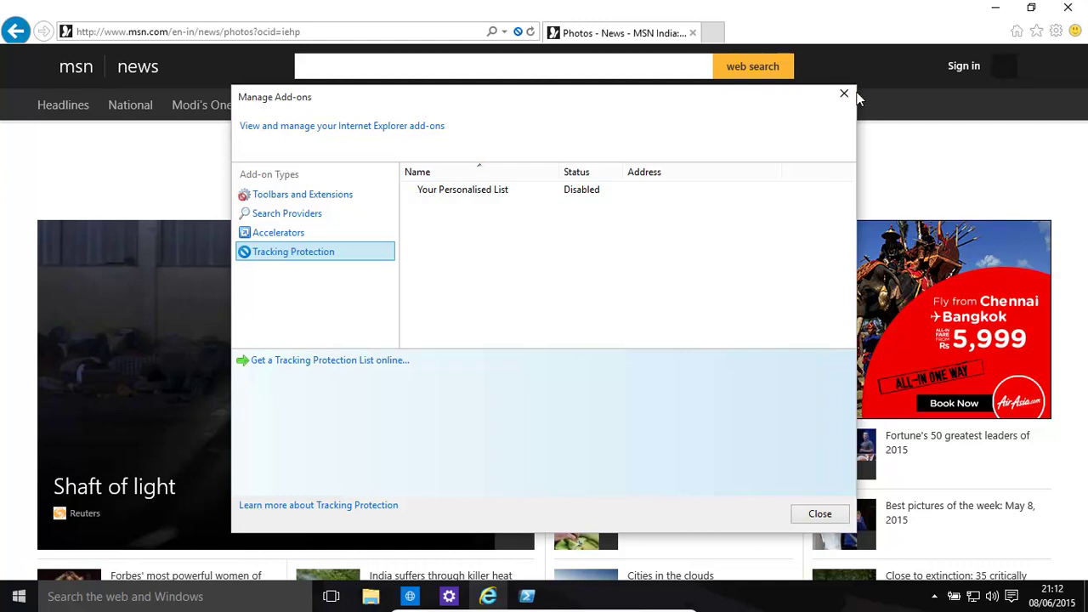
- View the details of the Shockwave Flash Object among the toolbars and extensions, and close the add-on manager
{"action": "left_click", "coordinate": [338, 202]}
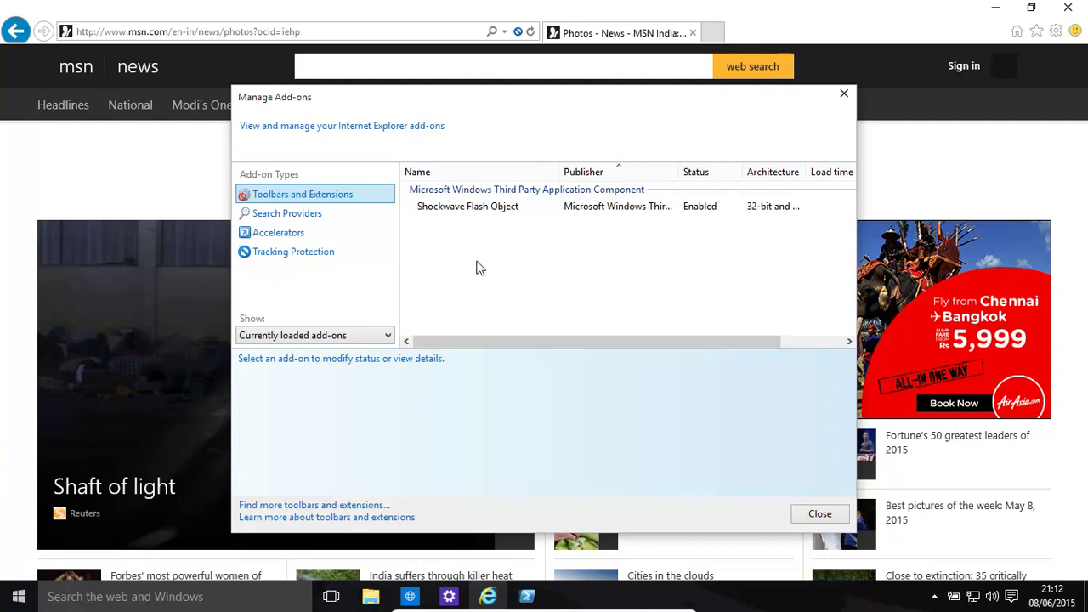
{"action": "left_click", "coordinate": [500, 210]}
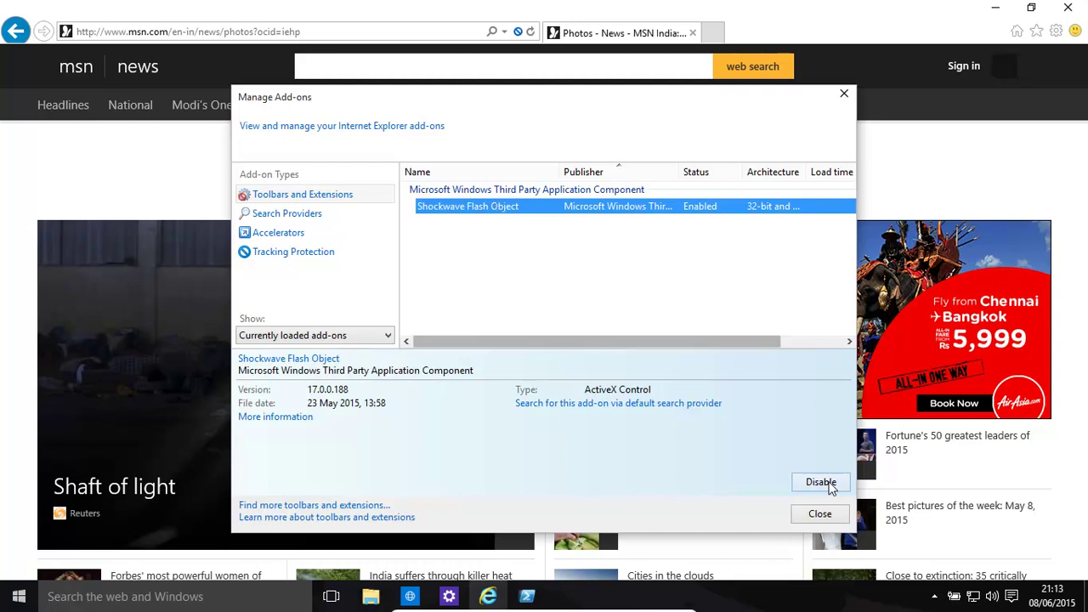
{"action": "left_click", "coordinate": [842, 94]}
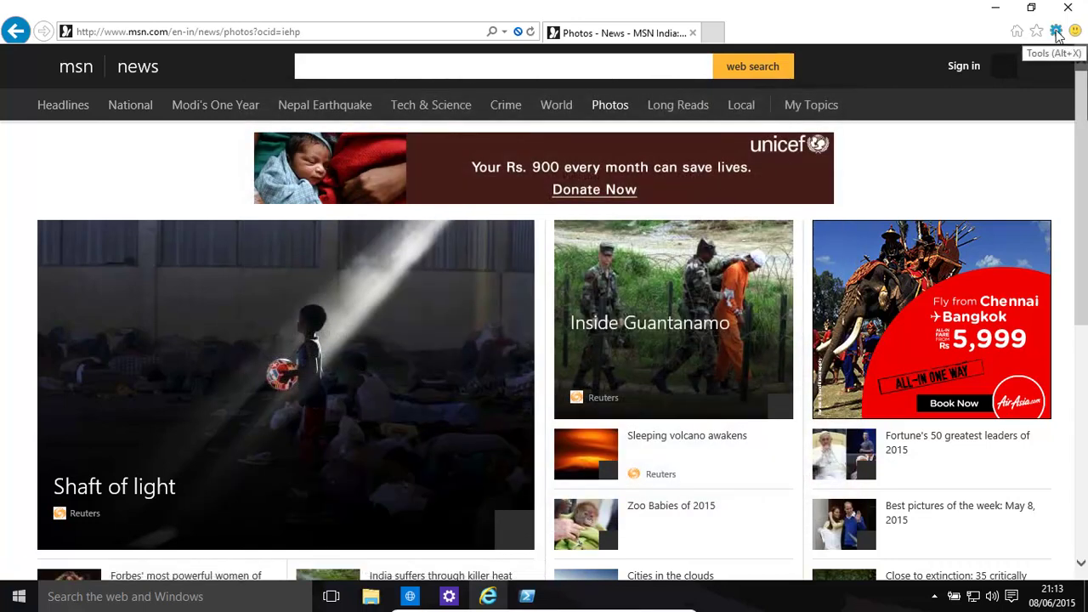
- Reset all security zones to their default level in Internet Options and set the Internet zone's security level to High
{"action": "left_click", "coordinate": [1056, 32]}
{"action": "mouse_move", "coordinate": [928, 103]}
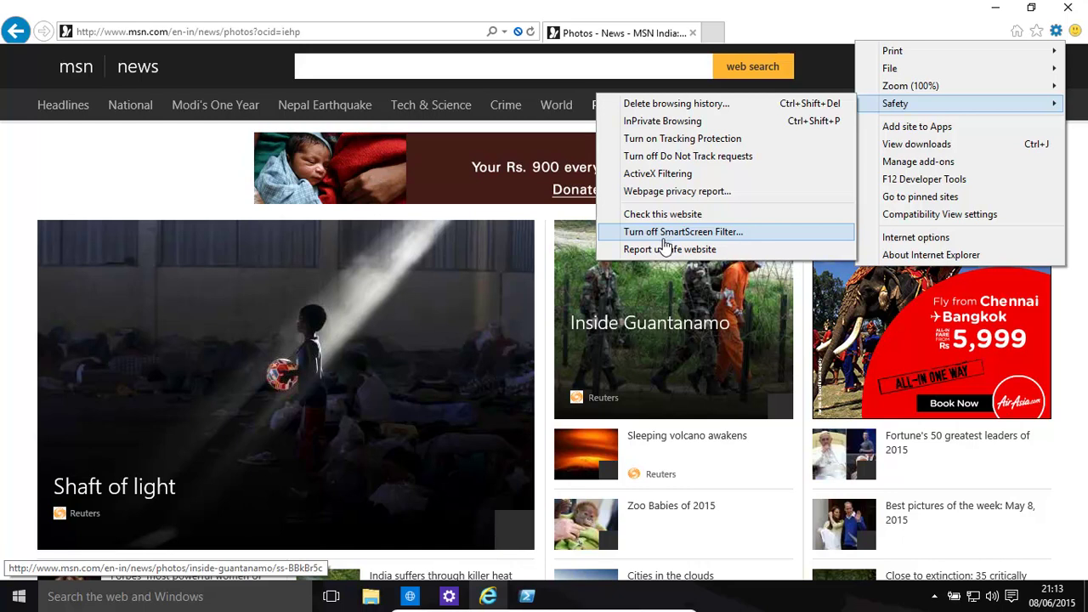
{"action": "left_click", "coordinate": [922, 237]}
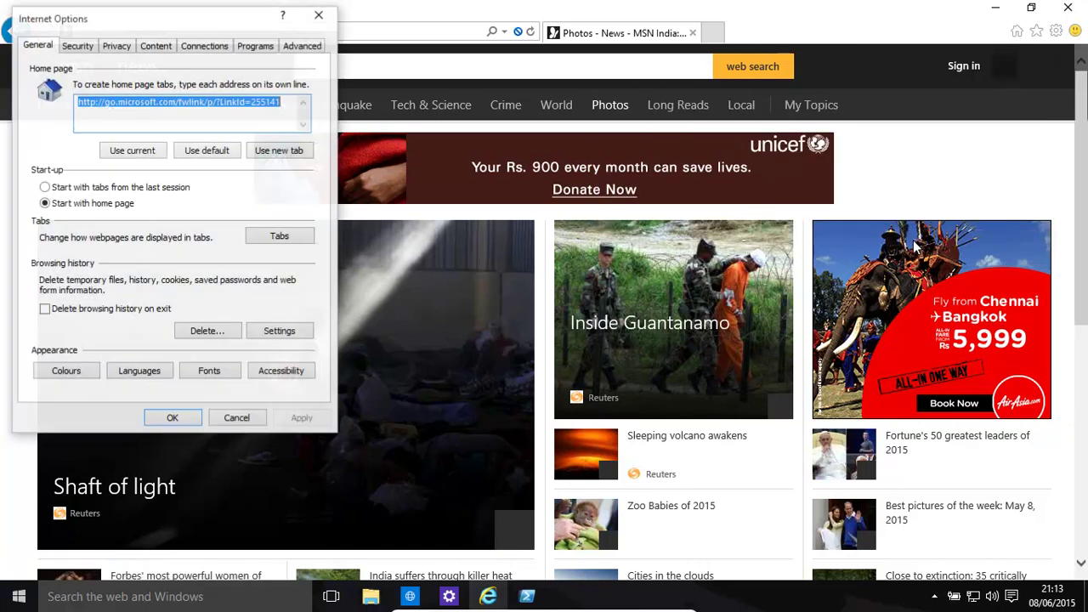
{"action": "left_click", "coordinate": [86, 50]}
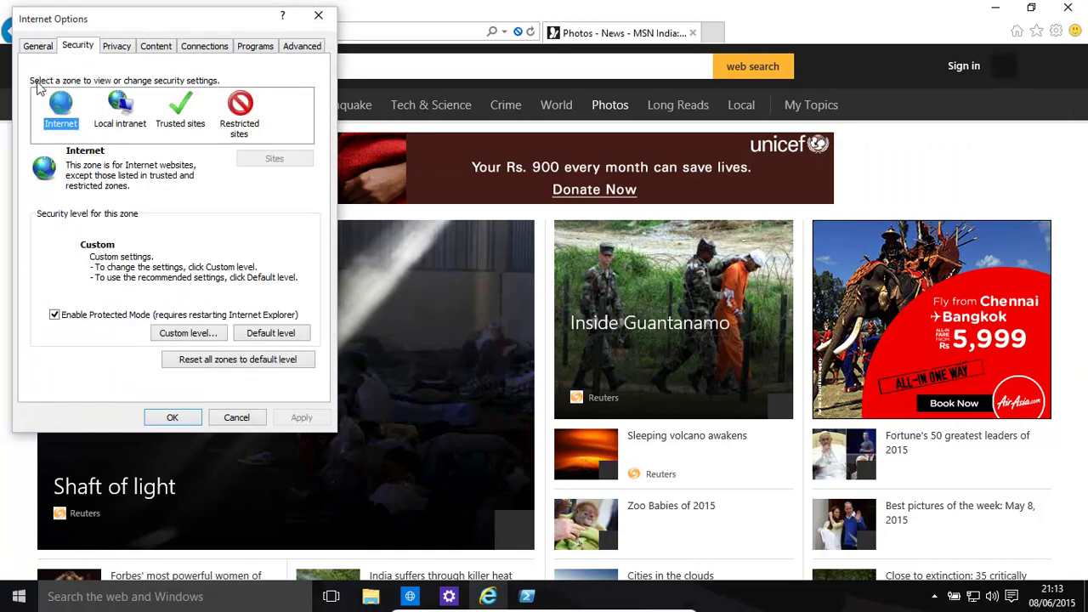
{"action": "left_click", "coordinate": [246, 366]}
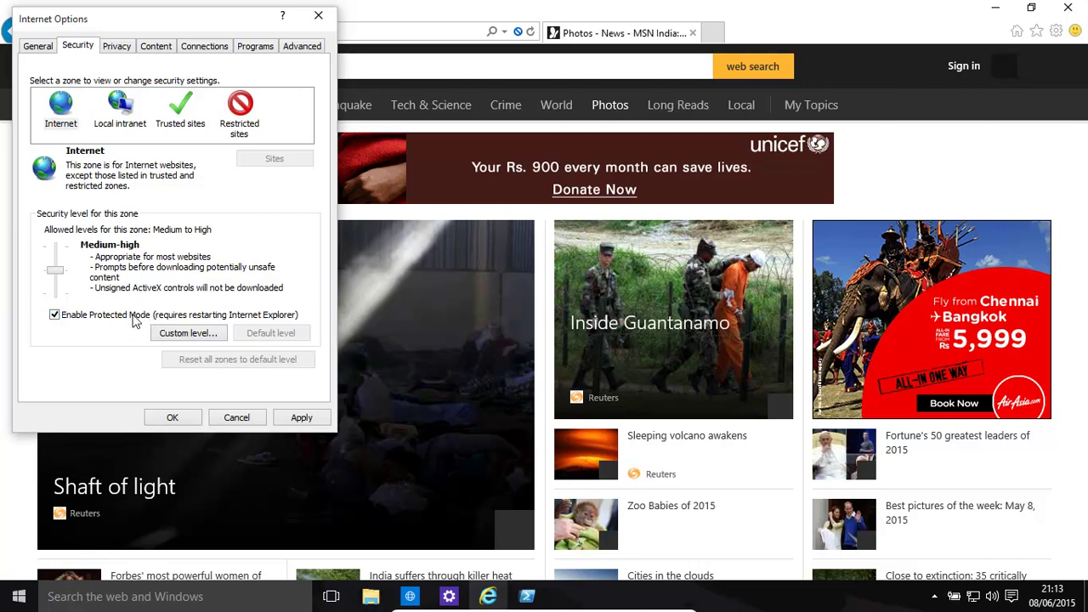
{"action": "left_click", "coordinate": [56, 255]}
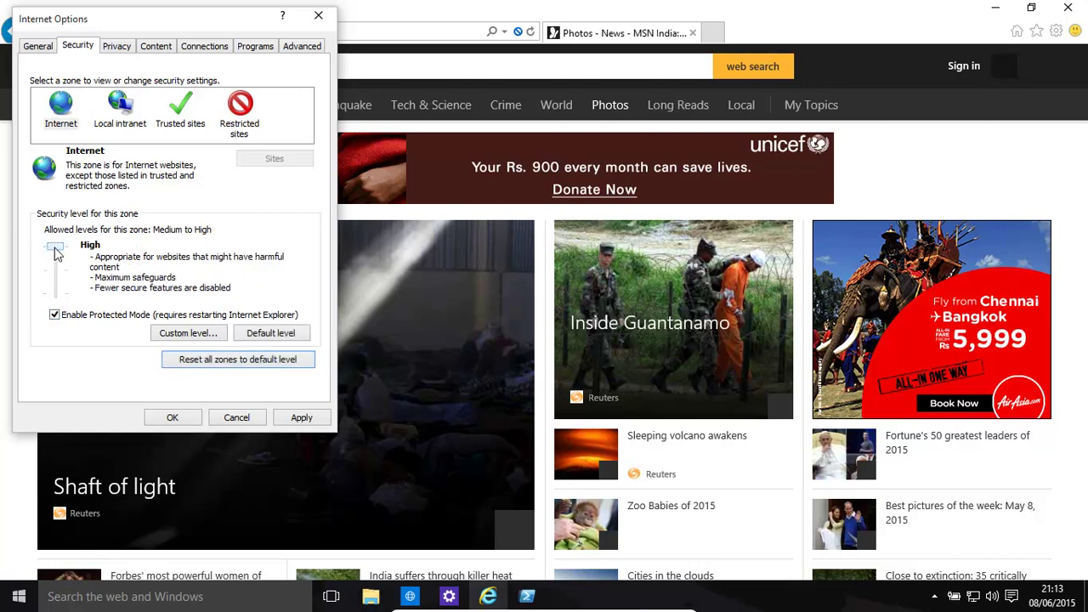
- Set the Local intranet zone's security level to High and enable Protected Mode for it
{"action": "left_click", "coordinate": [121, 105]}
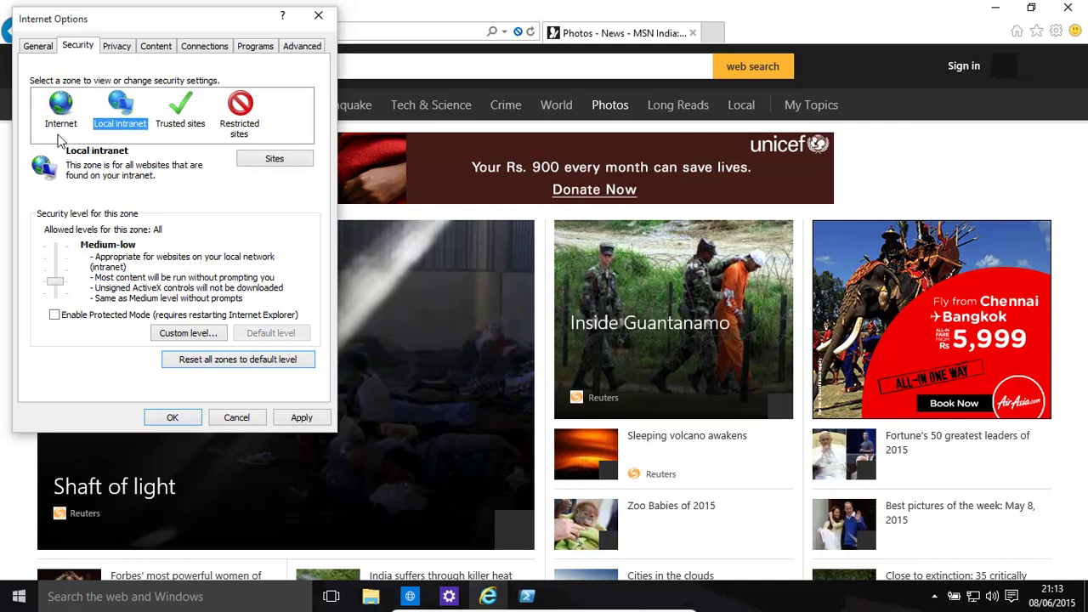
{"action": "left_click", "coordinate": [56, 252]}
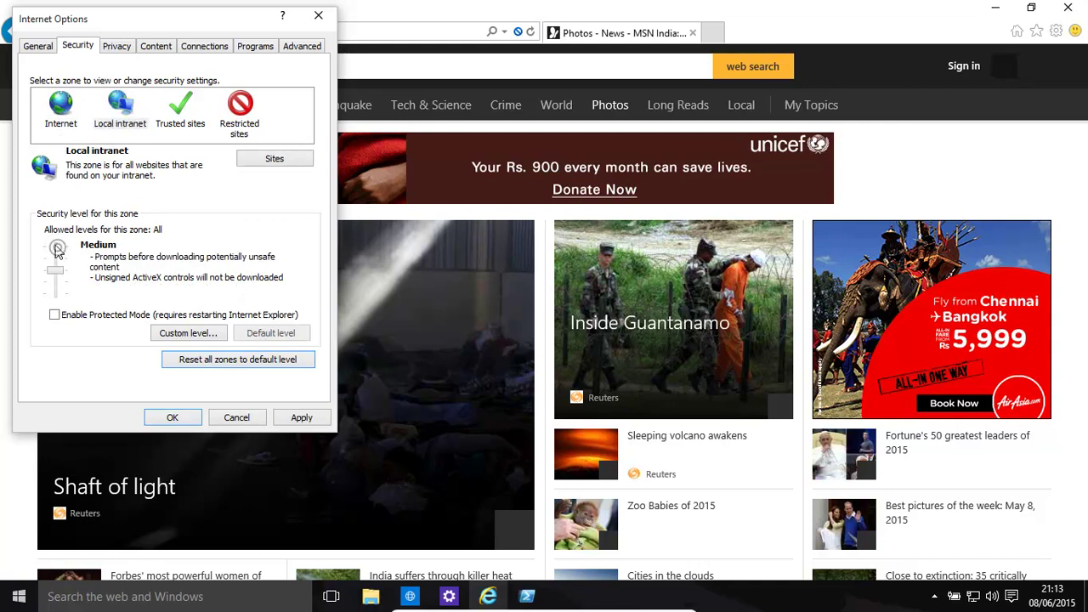
{"action": "left_click_drag", "start_coordinate": [54, 273], "coordinate": [56, 241]}
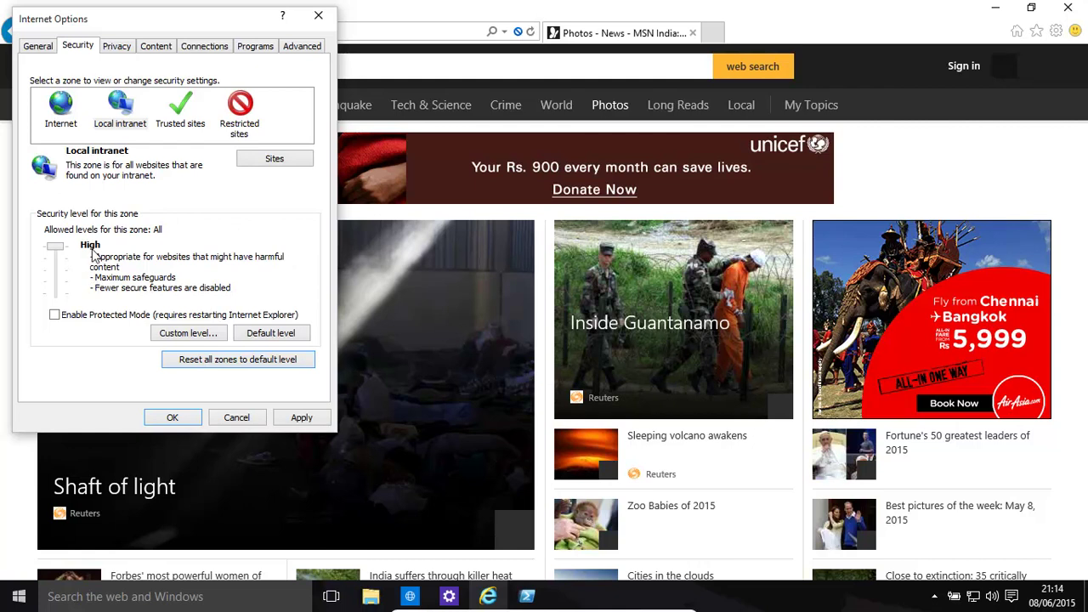
{"action": "left_click", "coordinate": [54, 316]}
- Enable Protected Mode for the Trusted sites zone and set its security level to High
{"action": "left_click", "coordinate": [180, 115]}
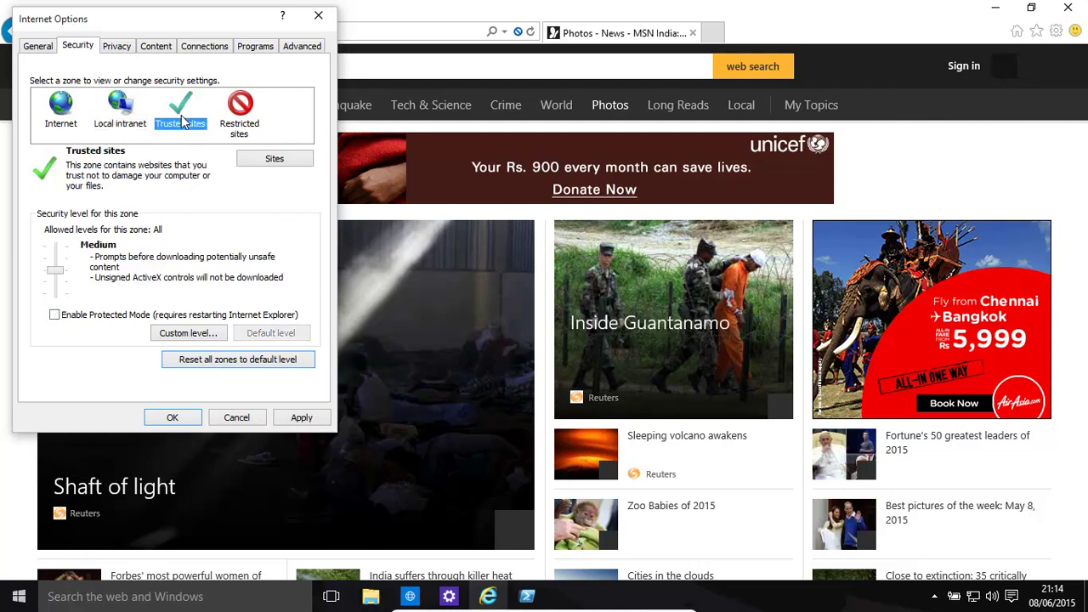
{"action": "left_click", "coordinate": [54, 315]}
{"action": "left_click", "coordinate": [60, 253]}
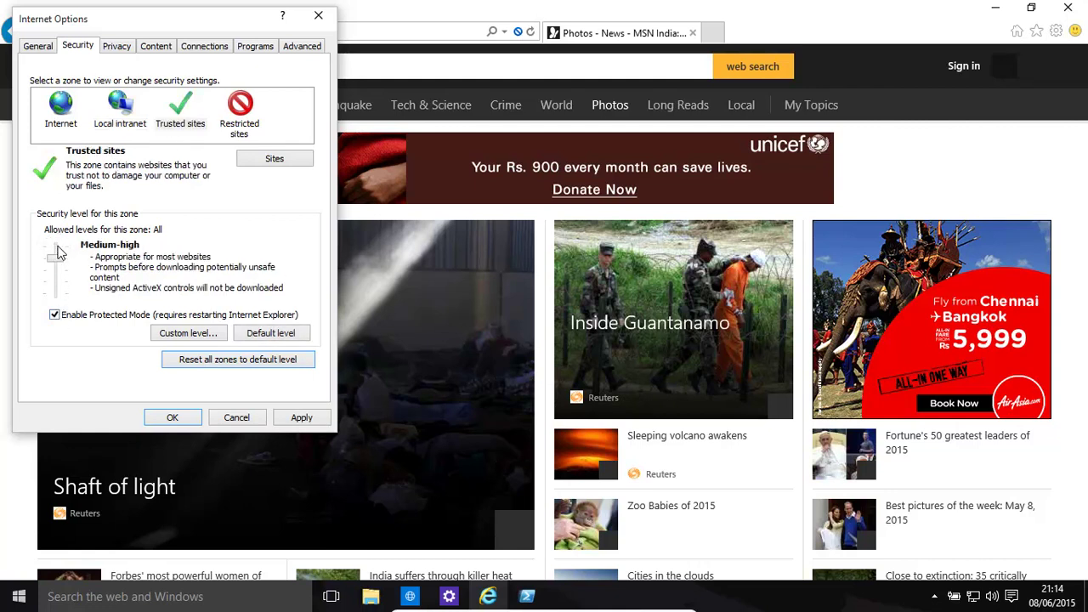
{"action": "left_click_drag", "start_coordinate": [54, 258], "coordinate": [56, 246]}
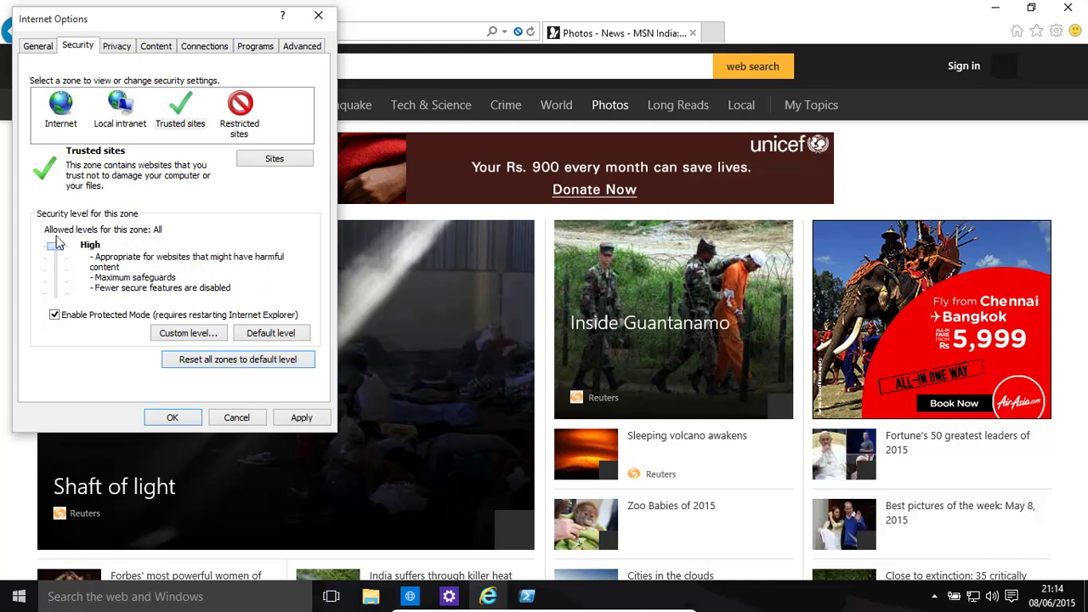
- Check the Restricted sites zone's level, and examine the .NET Framework entries in the Internet zone's custom security settings
{"action": "left_click", "coordinate": [229, 119]}
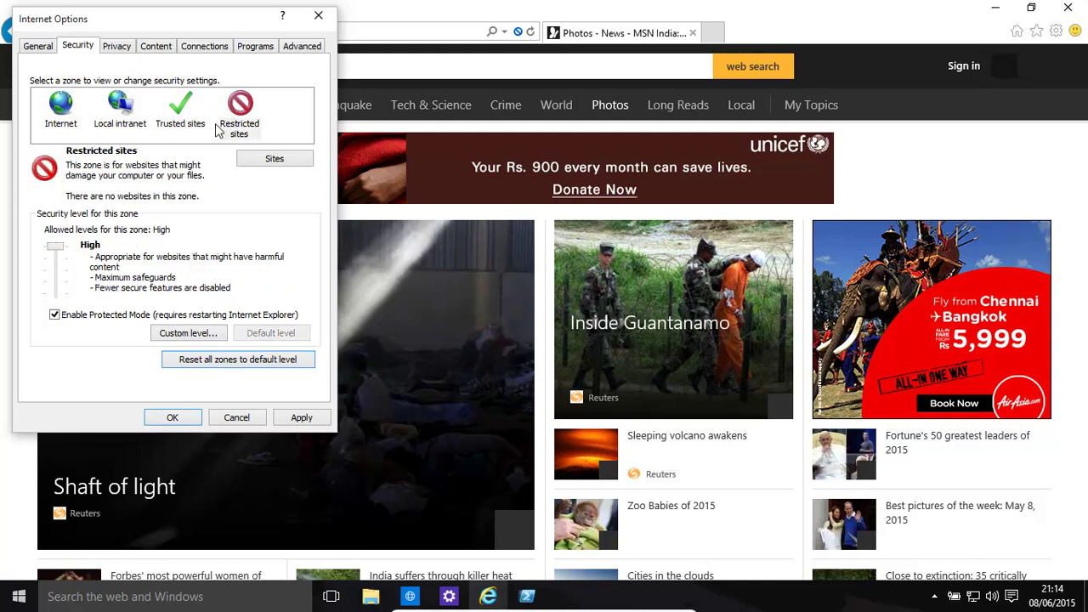
{"action": "left_click", "coordinate": [59, 110]}
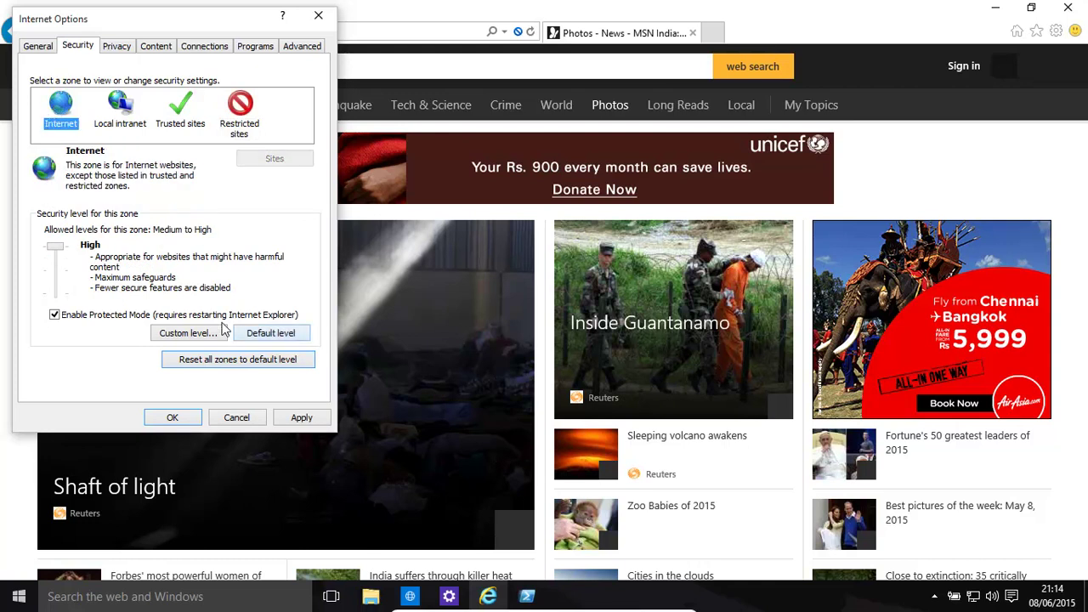
{"action": "left_click", "coordinate": [194, 337]}
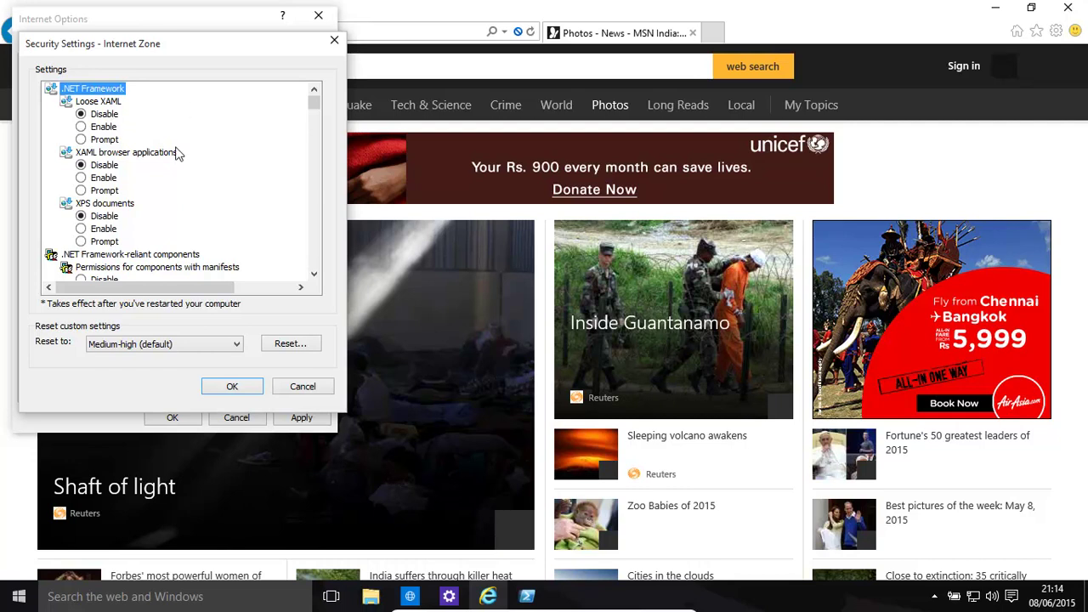
{"action": "left_click", "coordinate": [314, 277]}
{"action": "left_click", "coordinate": [314, 277]}
{"action": "left_click", "coordinate": [314, 277]}
{"action": "left_click", "coordinate": [314, 277]}
{"action": "left_click", "coordinate": [314, 277]}
{"action": "left_click", "coordinate": [314, 277]}
{"action": "left_click", "coordinate": [313, 276]}
{"action": "left_click", "coordinate": [313, 276]}
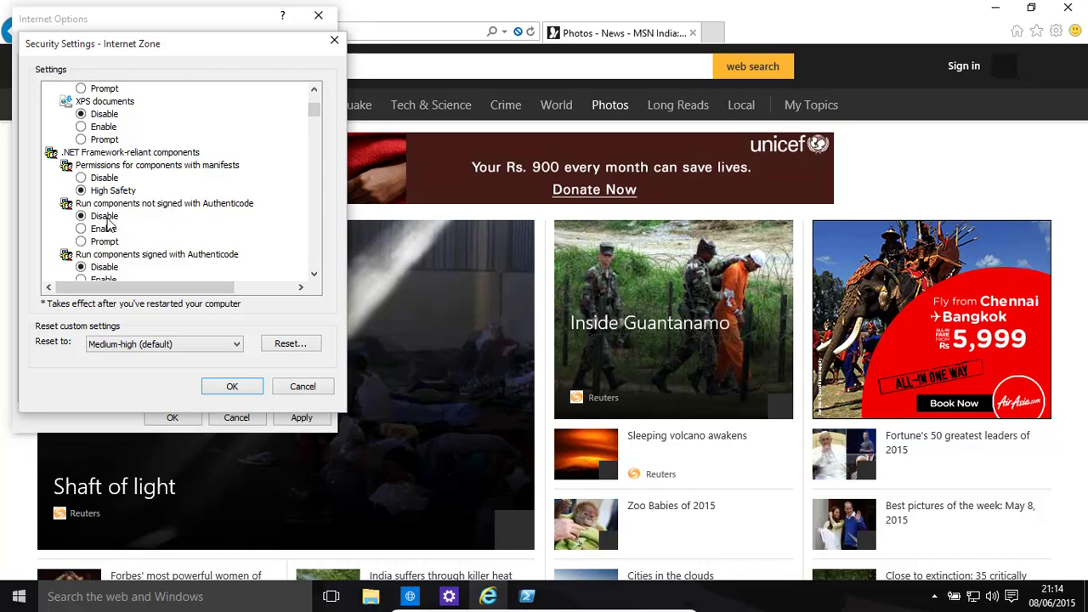
- Try the Prompt option for running components signed with Authenticode in the Internet zone, and return it to Disable
{"action": "left_click", "coordinate": [315, 276]}
{"action": "left_click", "coordinate": [315, 275]}
{"action": "left_click", "coordinate": [314, 275]}
{"action": "left_click", "coordinate": [314, 275]}
{"action": "left_click", "coordinate": [315, 275]}
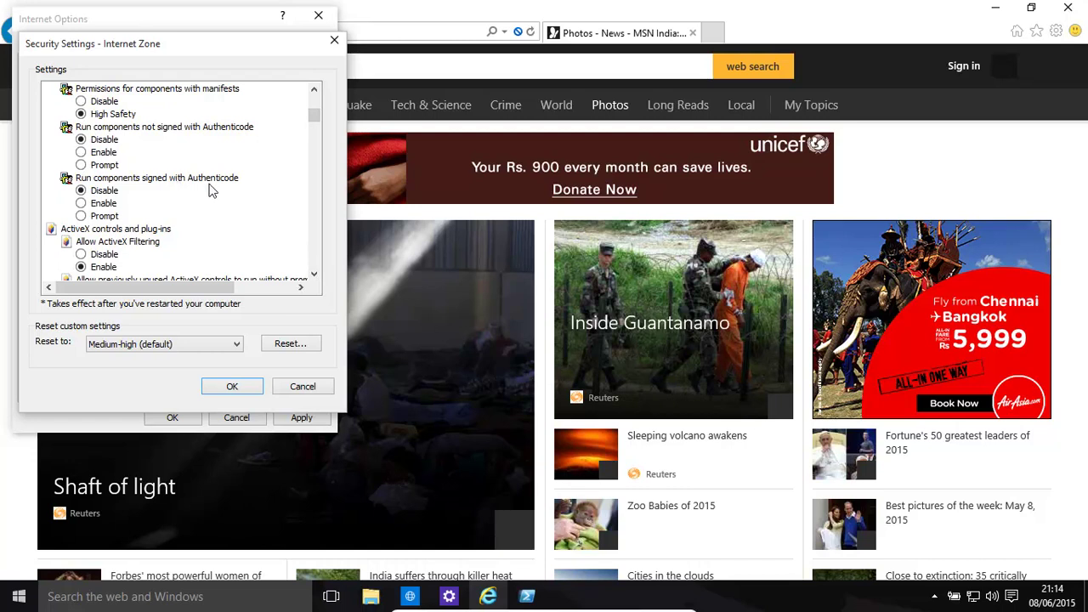
{"action": "left_click", "coordinate": [81, 217]}
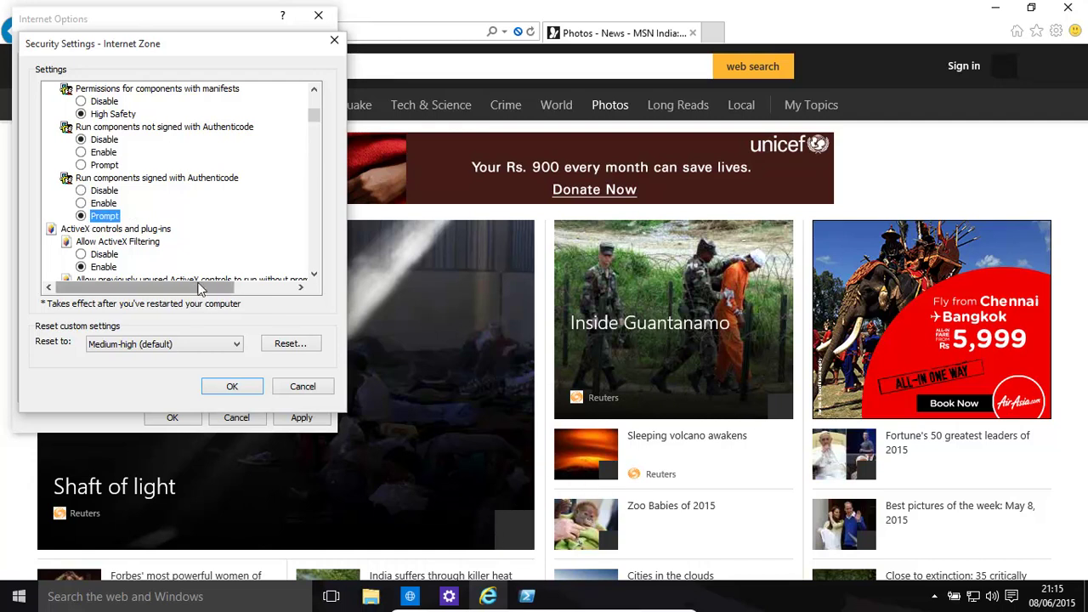
{"action": "left_click", "coordinate": [79, 192]}
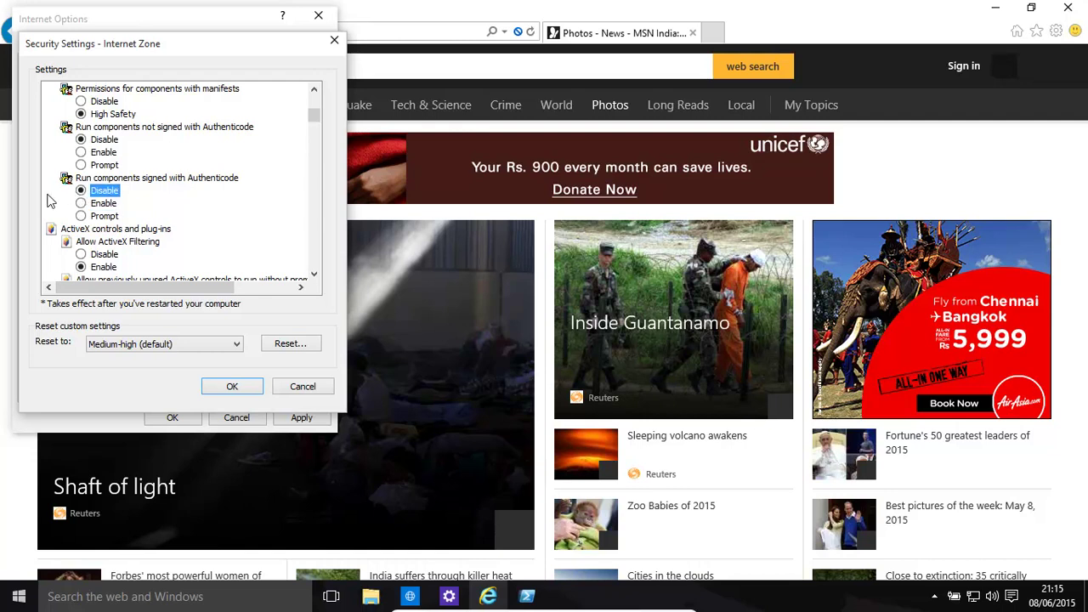
- Examine the Internet zone's custom settings for ActiveX filtering, previously unused ActiveX controls, scriptlets and automatic prompting
{"action": "left_click", "coordinate": [314, 277]}
{"action": "left_click", "coordinate": [314, 277]}
{"action": "left_click", "coordinate": [315, 277]}
{"action": "left_click", "coordinate": [315, 277]}
{"action": "left_click", "coordinate": [314, 277]}
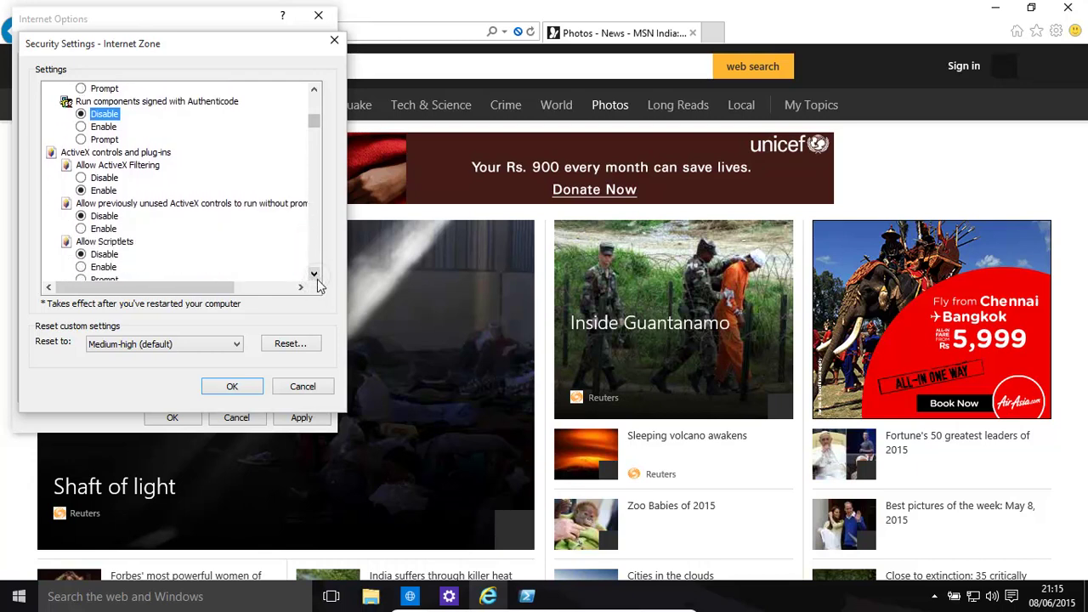
{"action": "left_click", "coordinate": [314, 275]}
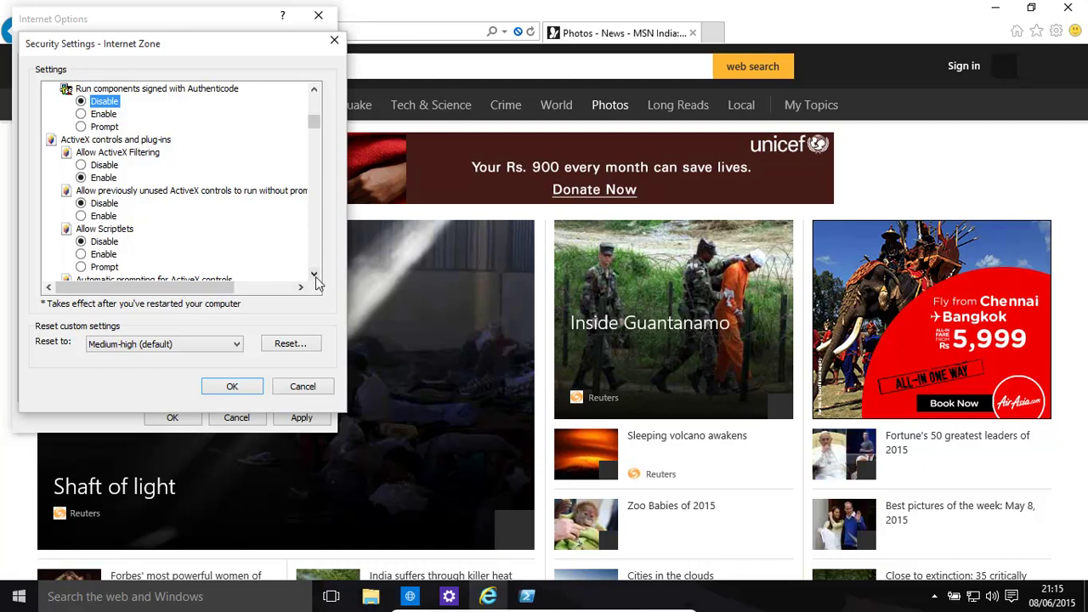
{"action": "left_click", "coordinate": [314, 274]}
{"action": "left_click", "coordinate": [313, 274]}
{"action": "left_click", "coordinate": [314, 274]}
{"action": "left_click", "coordinate": [314, 274]}
{"action": "left_click", "coordinate": [314, 273]}
{"action": "left_click", "coordinate": [316, 273]}
{"action": "left_click", "coordinate": [316, 273]}
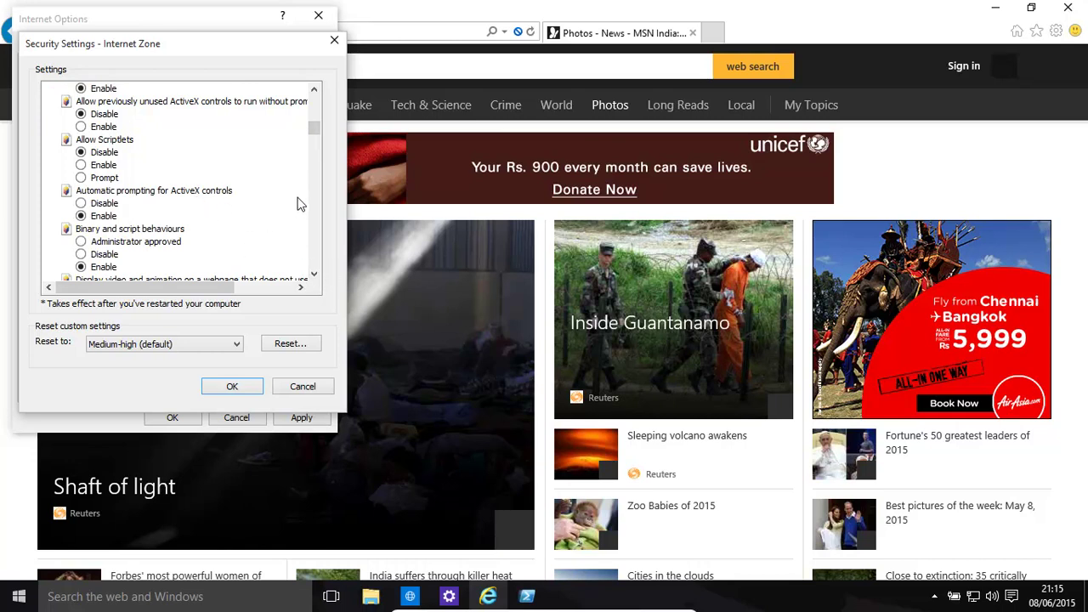
- Examine the Internet zone's settings for binary and script behaviours, webpage video and animation, and downloading signed and unsigned ActiveX controls
{"action": "left_click", "coordinate": [314, 274]}
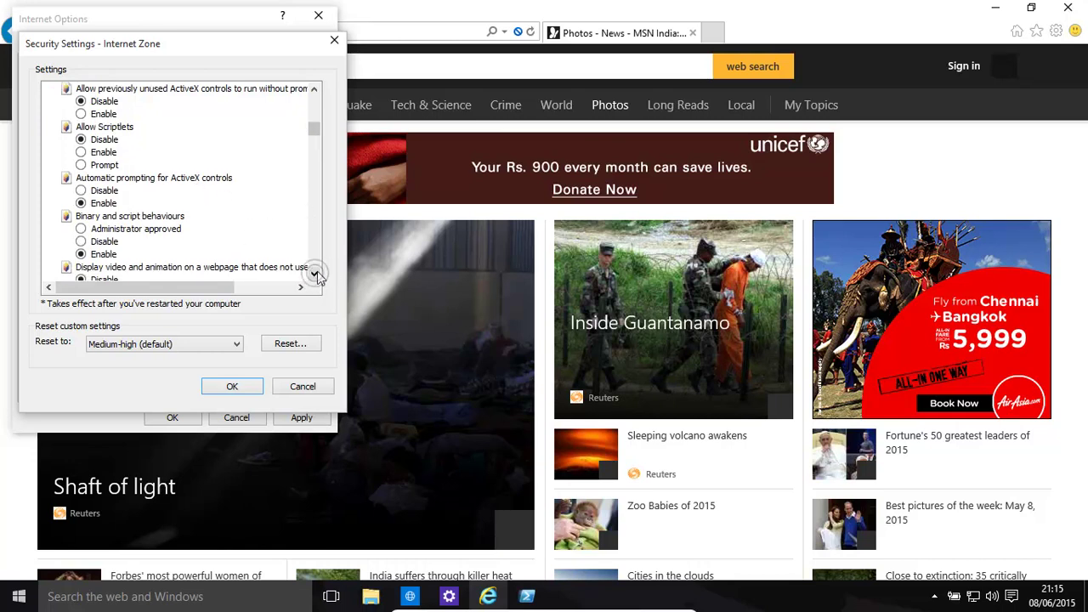
{"action": "left_click", "coordinate": [315, 273]}
{"action": "left_click", "coordinate": [316, 274]}
{"action": "left_click", "coordinate": [316, 273]}
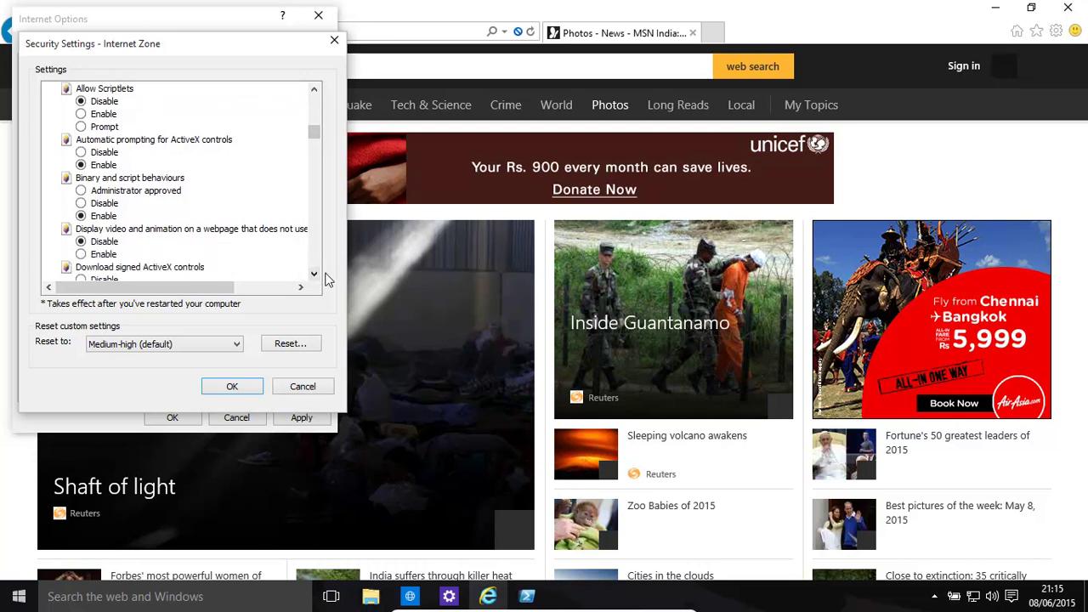
{"action": "left_click", "coordinate": [315, 274]}
{"action": "left_click", "coordinate": [314, 274]}
{"action": "left_click", "coordinate": [315, 273]}
{"action": "left_click", "coordinate": [314, 274]}
{"action": "left_click", "coordinate": [315, 274]}
{"action": "left_click", "coordinate": [315, 273]}
{"action": "left_click", "coordinate": [314, 273]}
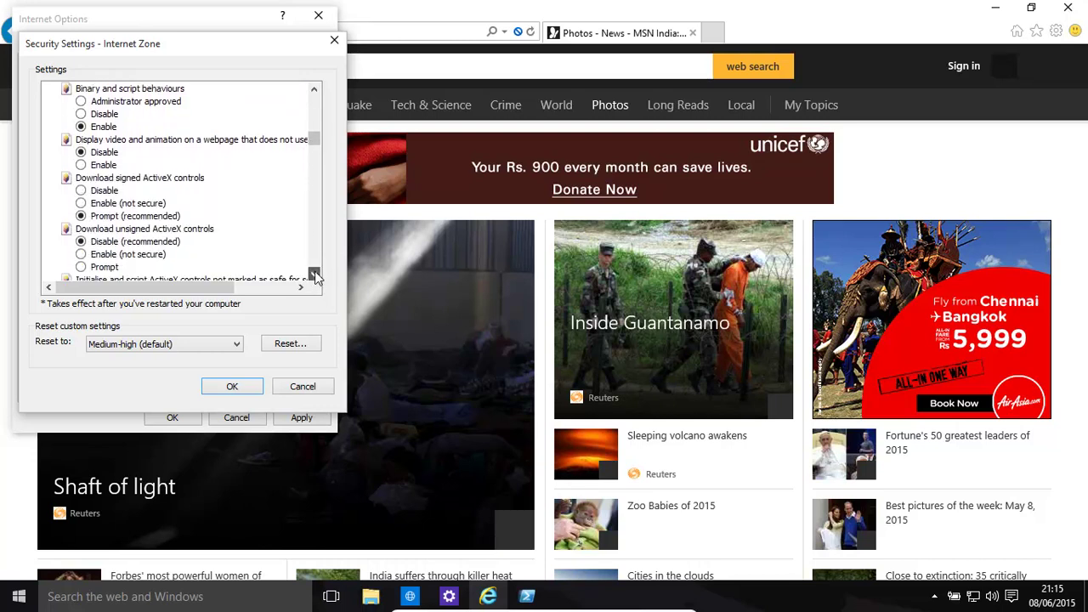
{"action": "left_click", "coordinate": [314, 273]}
{"action": "left_click", "coordinate": [314, 274]}
{"action": "left_click", "coordinate": [314, 274]}
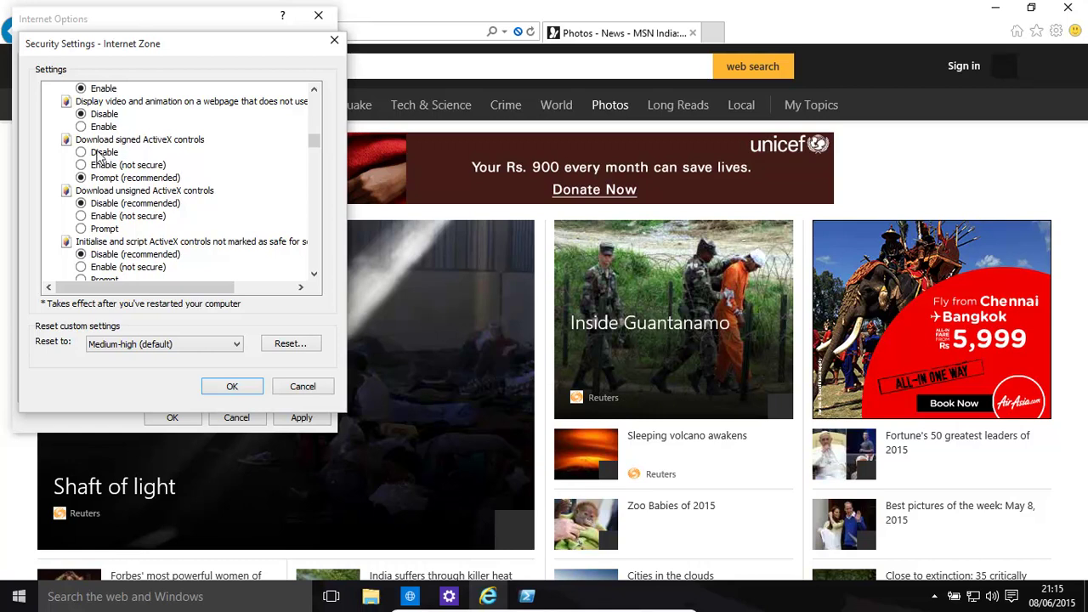
- Examine the Internet zone's settings for initialising, approving, running, malware-scanning and scripting ActiveX controls
{"action": "left_click", "coordinate": [314, 274]}
{"action": "left_click", "coordinate": [314, 274]}
{"action": "left_click", "coordinate": [314, 274]}
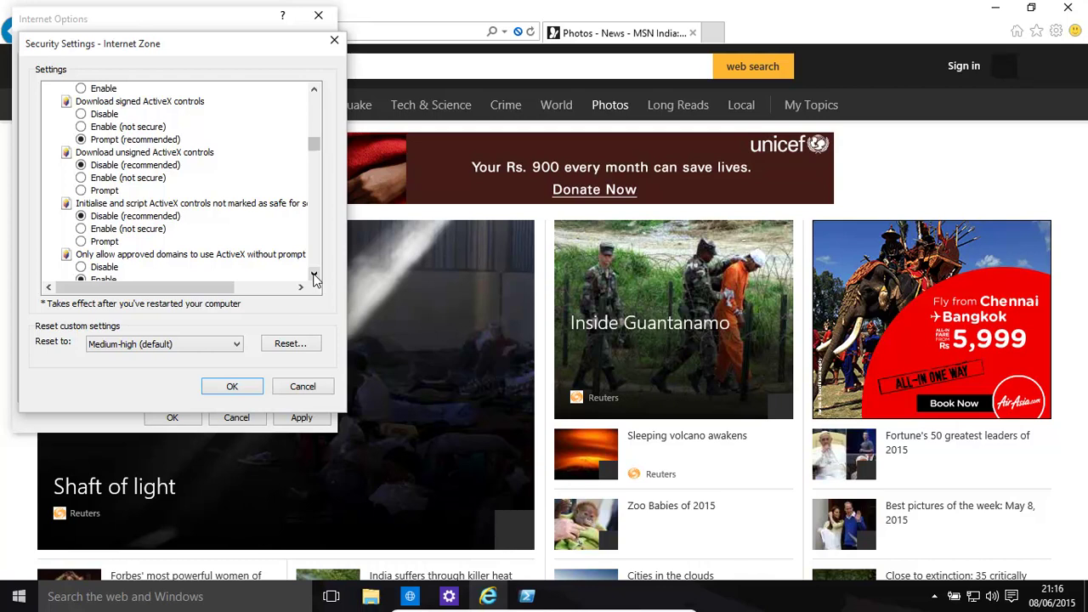
{"action": "left_click", "coordinate": [314, 274]}
{"action": "left_click", "coordinate": [313, 273]}
{"action": "left_click", "coordinate": [313, 273]}
{"action": "left_click", "coordinate": [314, 274]}
{"action": "left_click", "coordinate": [314, 274]}
{"action": "left_click", "coordinate": [314, 274]}
{"action": "left_click", "coordinate": [313, 274]}
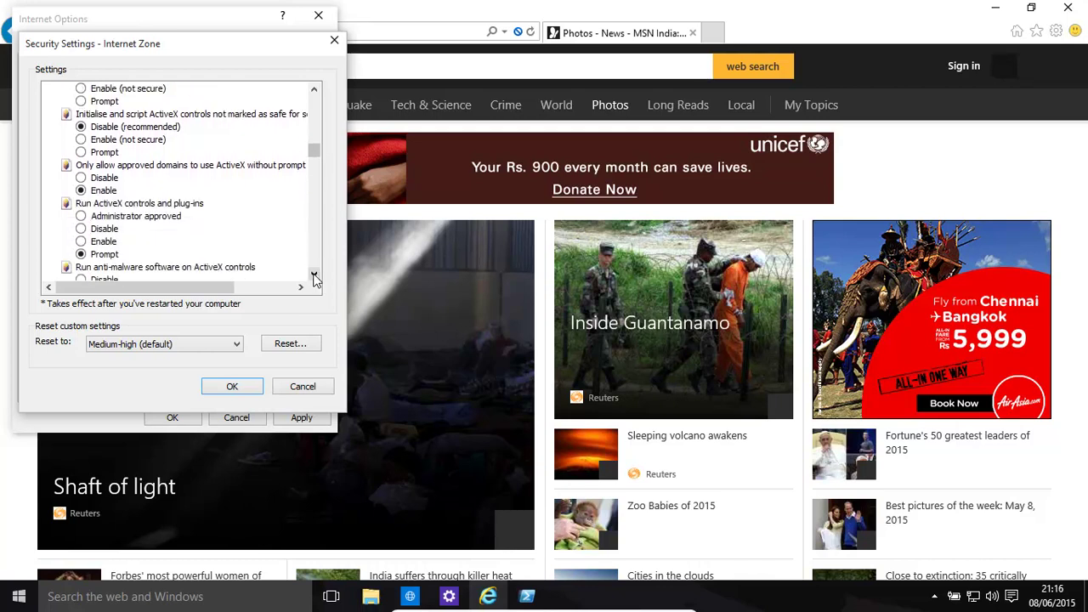
{"action": "left_click", "coordinate": [314, 273]}
{"action": "left_click", "coordinate": [313, 273]}
{"action": "left_click", "coordinate": [313, 274]}
{"action": "left_click", "coordinate": [314, 274]}
{"action": "left_click", "coordinate": [314, 273]}
{"action": "left_click", "coordinate": [314, 273]}
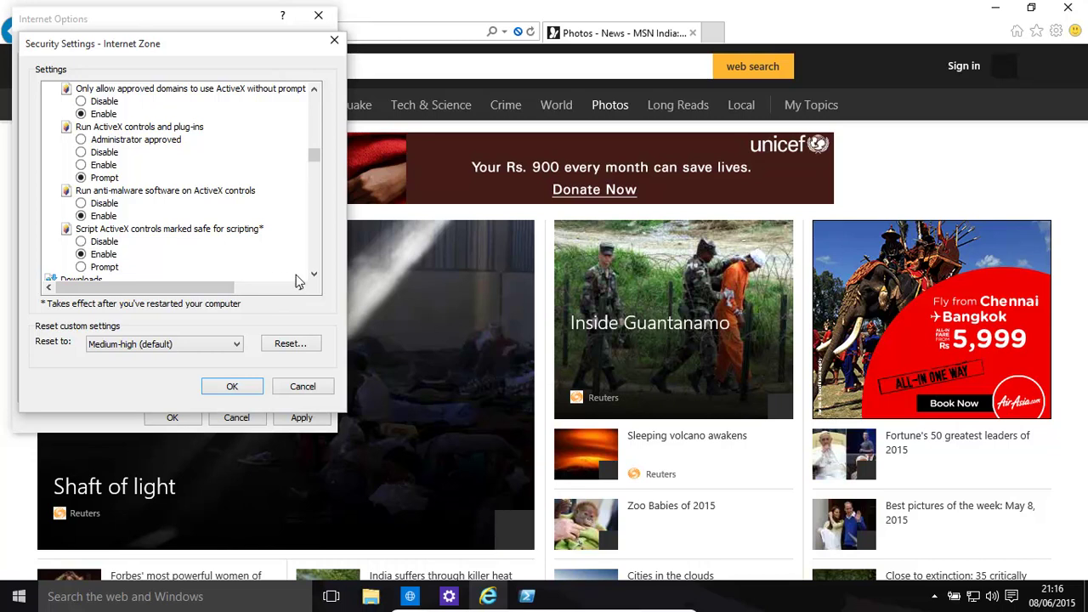
- Examine the Internet zone's file download, font download and .NET Framework setup settings
{"action": "left_click", "coordinate": [314, 273]}
{"action": "left_click", "coordinate": [314, 274]}
{"action": "left_click", "coordinate": [314, 273]}
{"action": "left_click", "coordinate": [313, 274]}
{"action": "left_click", "coordinate": [314, 274]}
{"action": "left_click", "coordinate": [313, 273]}
{"action": "left_click", "coordinate": [313, 274]}
{"action": "left_click", "coordinate": [314, 273]}
{"action": "left_click", "coordinate": [314, 273]}
{"action": "left_click", "coordinate": [314, 274]}
{"action": "left_click", "coordinate": [313, 274]}
{"action": "left_click", "coordinate": [314, 273]}
{"action": "left_click", "coordinate": [313, 273]}
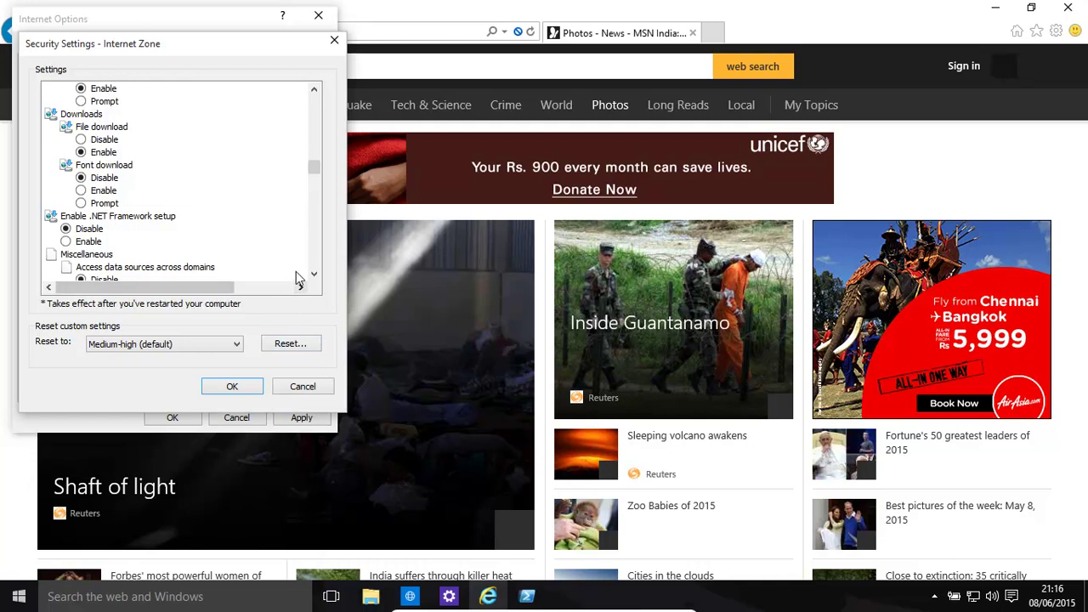
- Examine the Internet zone's Miscellaneous settings, from cross-domain data access and META REFRESH to launching programs and rendering legacy filters
{"action": "left_click_drag", "start_coordinate": [313, 277], "coordinate": [314, 277]}
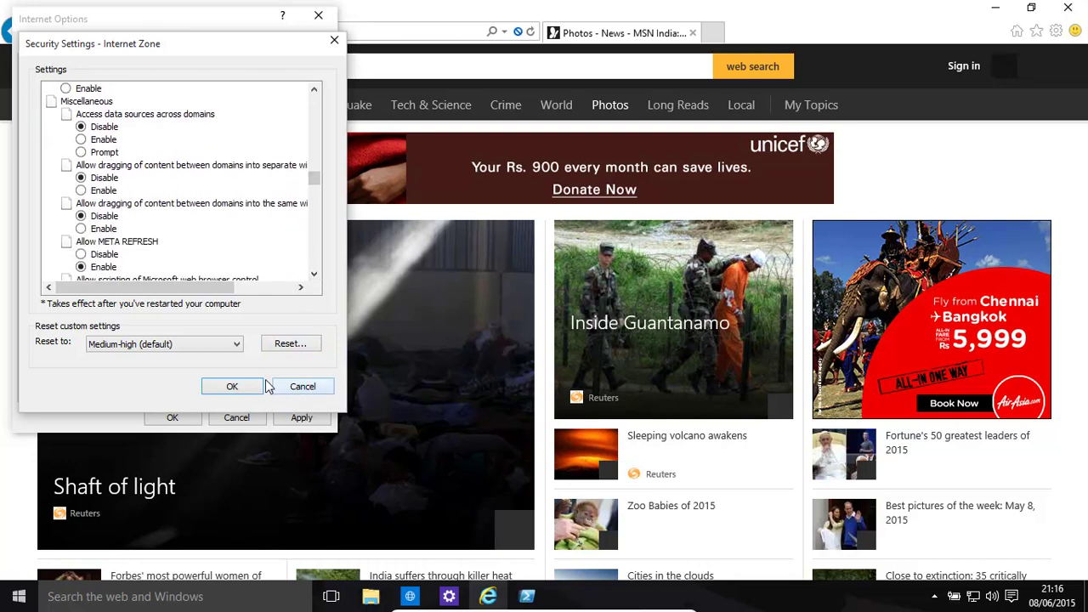
{"action": "left_click_drag", "start_coordinate": [314, 277], "coordinate": [314, 277]}
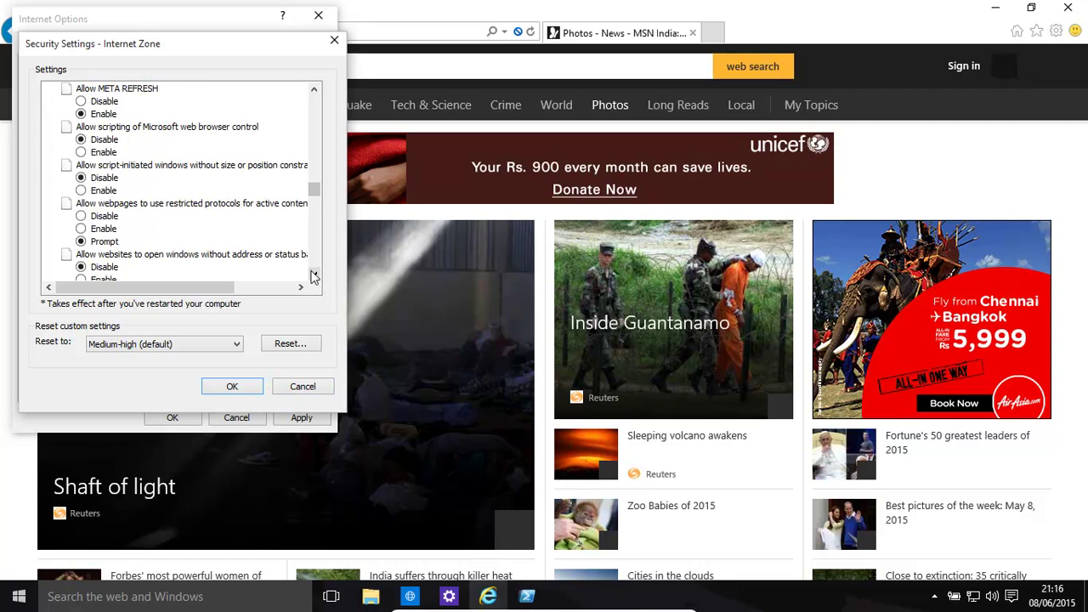
{"action": "left_click", "coordinate": [313, 277]}
{"action": "double_click", "coordinate": [314, 277]}
{"action": "left_click", "coordinate": [314, 277]}
{"action": "left_click", "coordinate": [314, 277]}
{"action": "left_click", "coordinate": [314, 277]}
{"action": "double_click", "coordinate": [314, 277]}
{"action": "double_click", "coordinate": [314, 277]}
{"action": "left_click", "coordinate": [313, 277]}
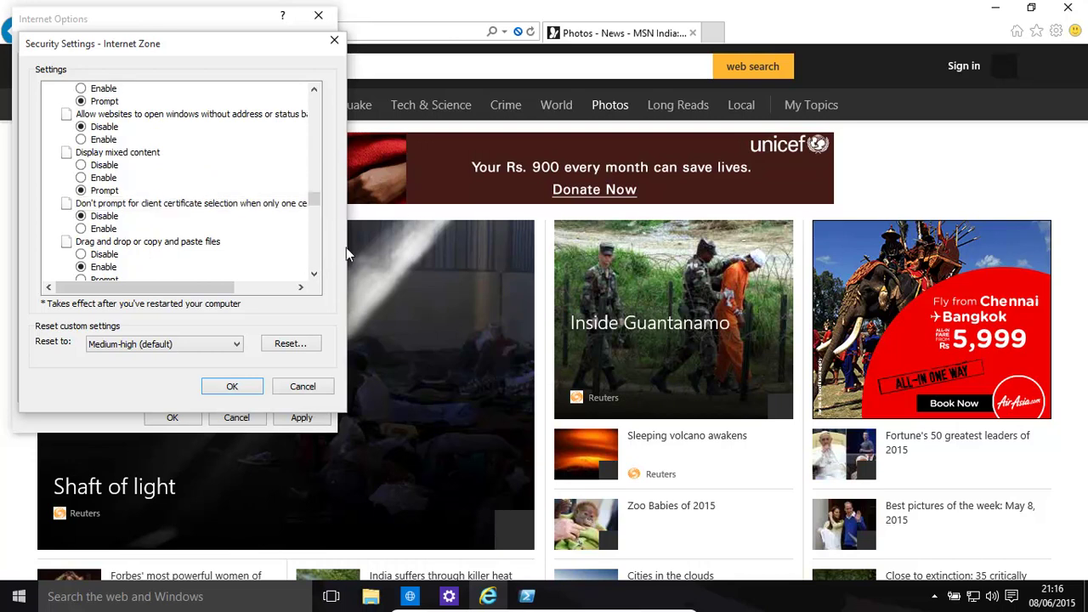
{"action": "double_click", "coordinate": [314, 277]}
{"action": "double_click", "coordinate": [313, 277]}
{"action": "double_click", "coordinate": [314, 277]}
{"action": "double_click", "coordinate": [314, 277]}
{"action": "double_click", "coordinate": [313, 277]}
{"action": "double_click", "coordinate": [313, 277]}
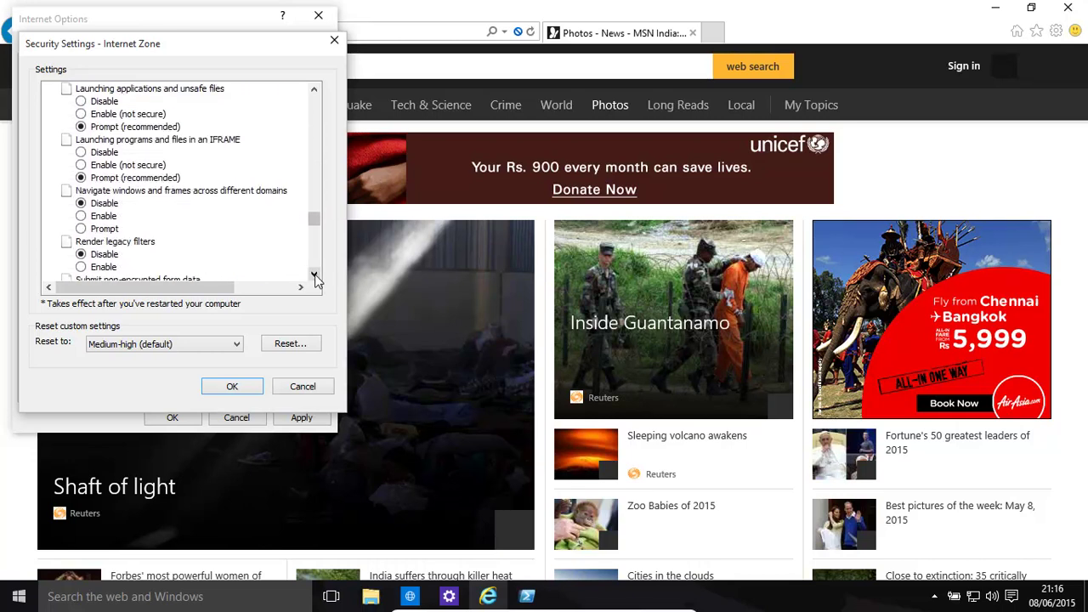
- Examine the Internet zone's remaining scripting and user authentication settings, and leave the custom security settings without saving
{"action": "double_click", "coordinate": [313, 278]}
{"action": "double_click", "coordinate": [313, 277]}
{"action": "double_click", "coordinate": [314, 277]}
{"action": "double_click", "coordinate": [314, 277]}
{"action": "double_click", "coordinate": [313, 277]}
{"action": "double_click", "coordinate": [314, 277]}
{"action": "double_click", "coordinate": [314, 277]}
{"action": "double_click", "coordinate": [314, 277]}
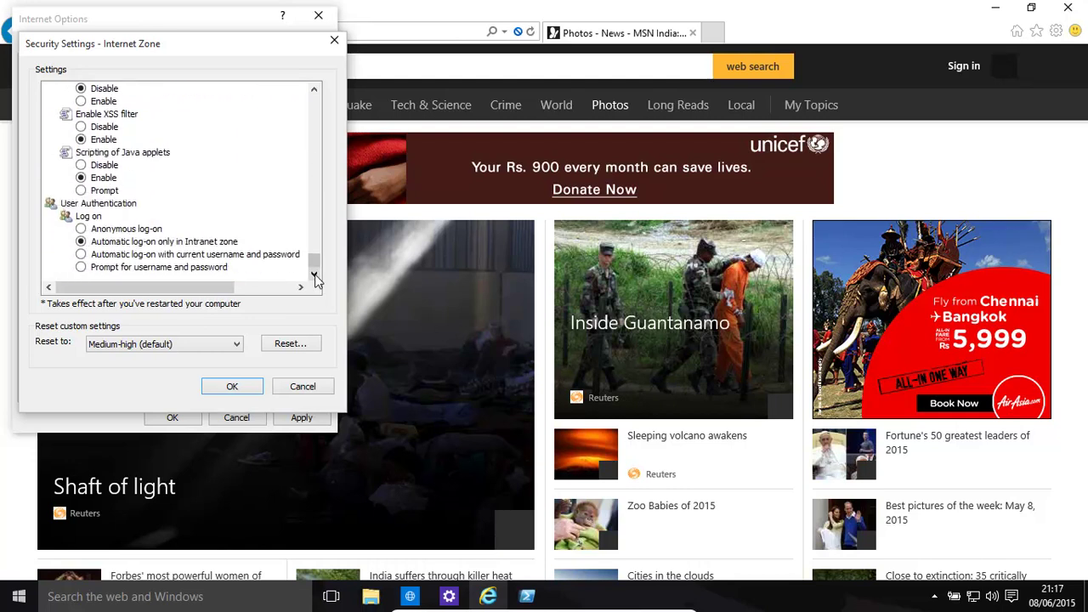
{"action": "left_click", "coordinate": [294, 384]}
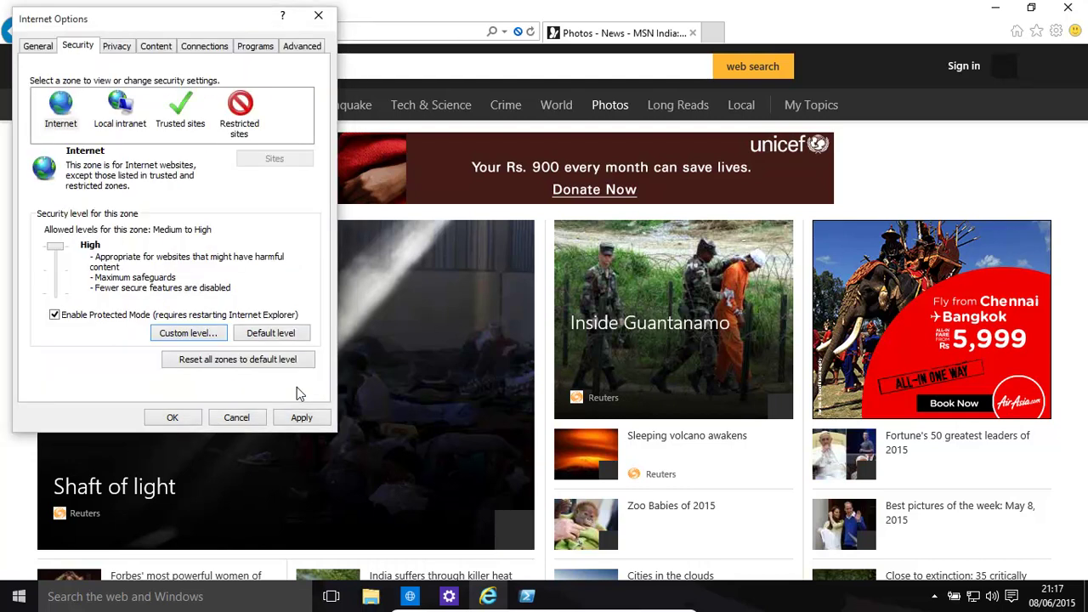
- Examine the accessibility, browsing and security options in the advanced Internet Options
{"action": "left_click", "coordinate": [294, 51]}
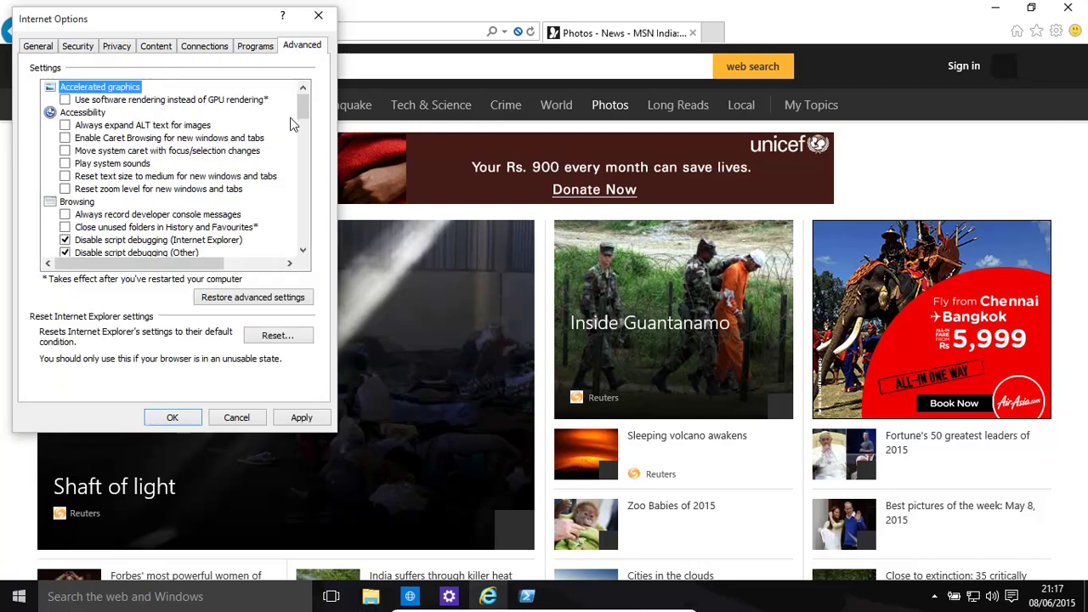
{"action": "left_click", "coordinate": [303, 252]}
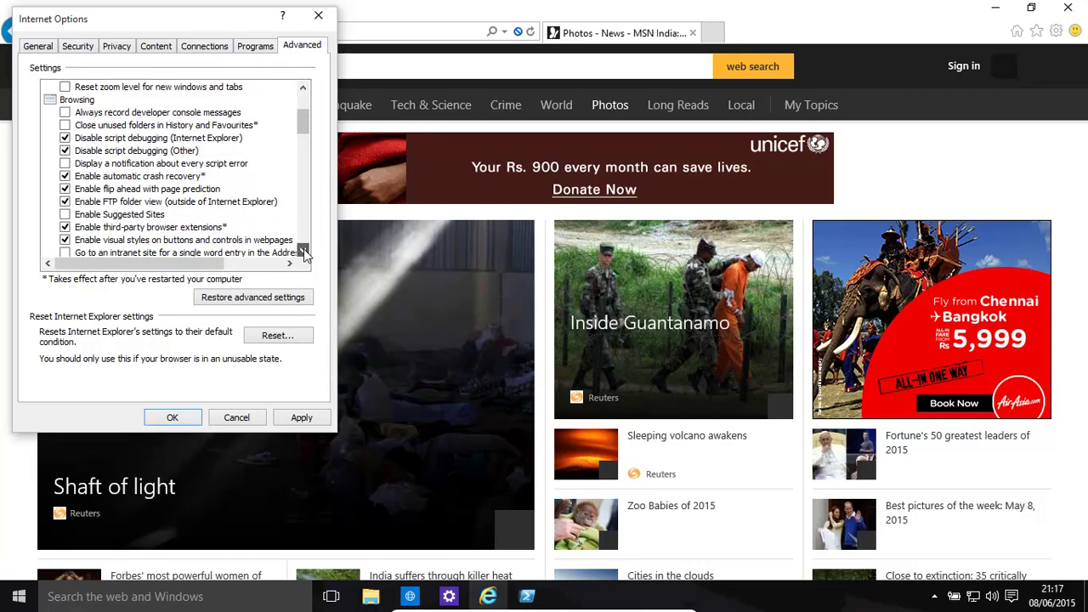
{"action": "left_click_drag", "start_coordinate": [303, 252], "coordinate": [302, 252]}
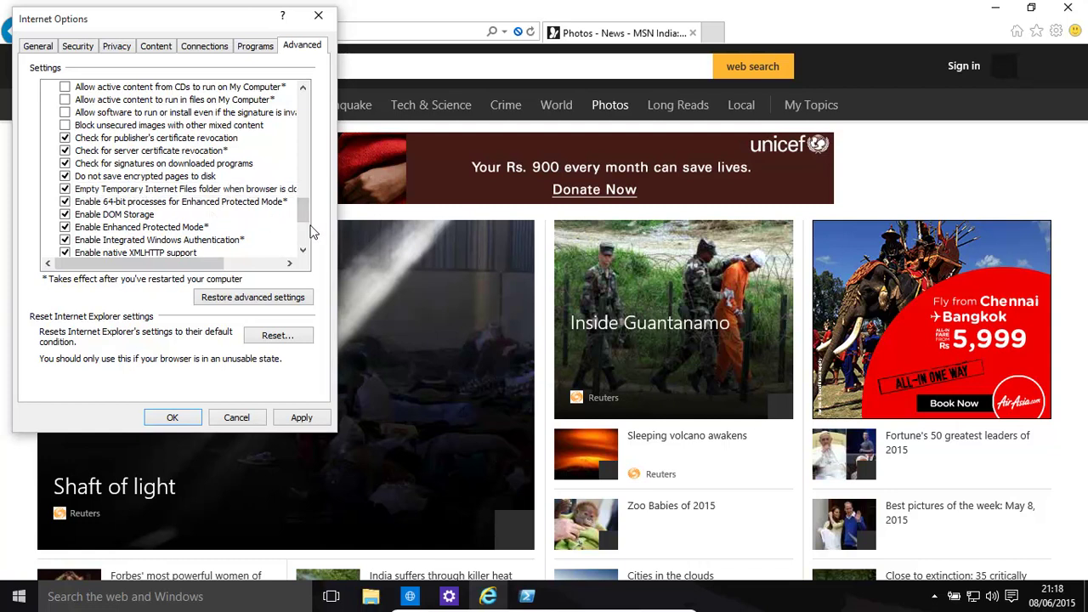
{"action": "left_click_drag", "start_coordinate": [304, 212], "coordinate": [311, 100]}
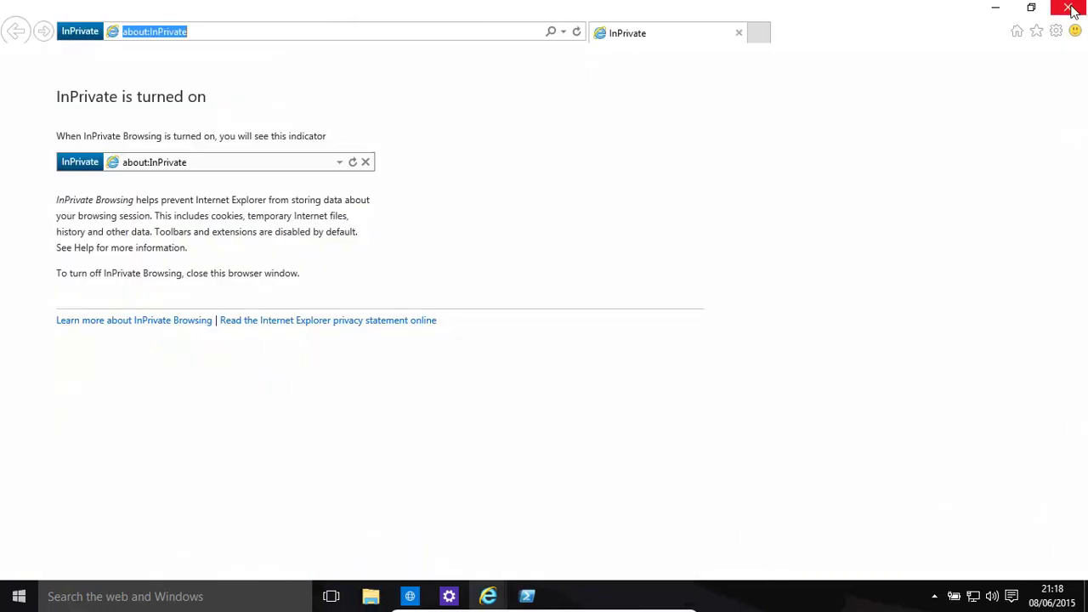
- Close the InPrivate browsing window
{"action": "left_click", "coordinate": [1069, 9]}
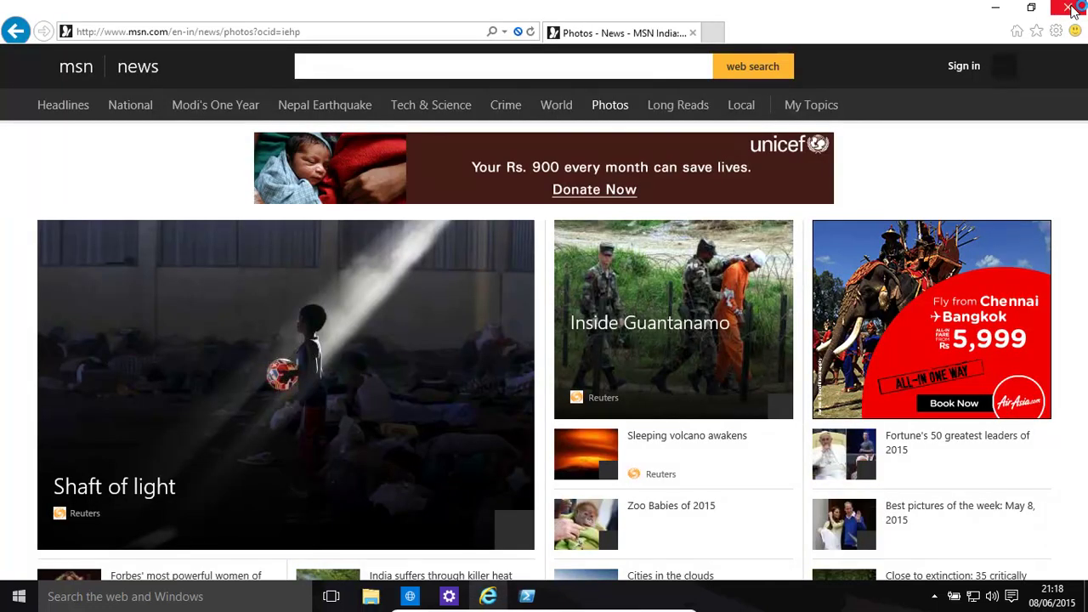